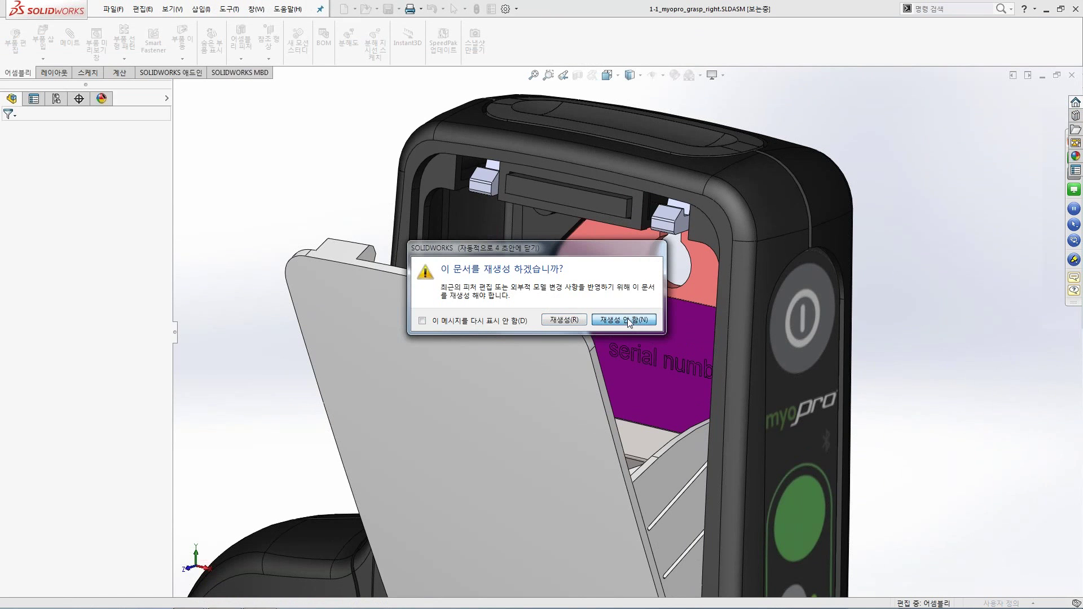
# Skip rebuilding the assembly and open the 1-1_battery_door part on its own from the assembly.
pyautogui.click(628, 318)
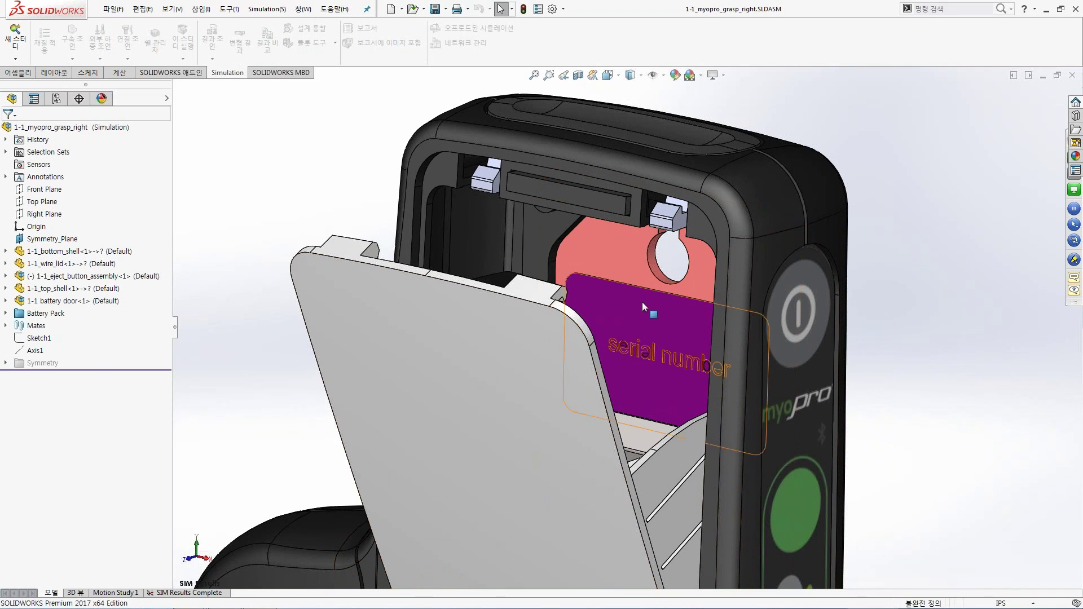
pyautogui.click(417, 334)
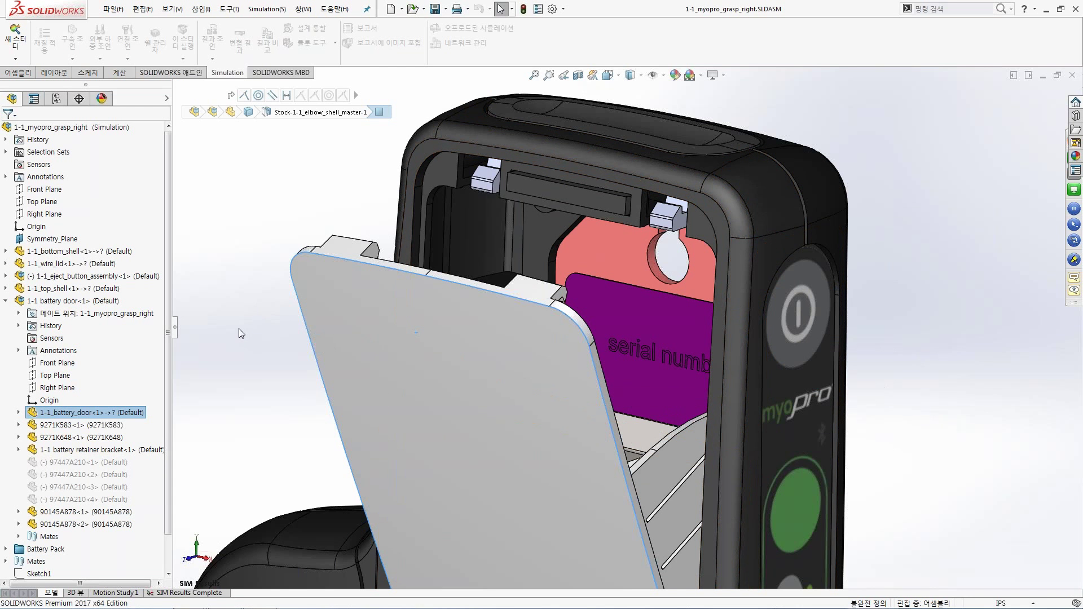
pyautogui.rightClick(339, 299)
pyautogui.click(352, 227)
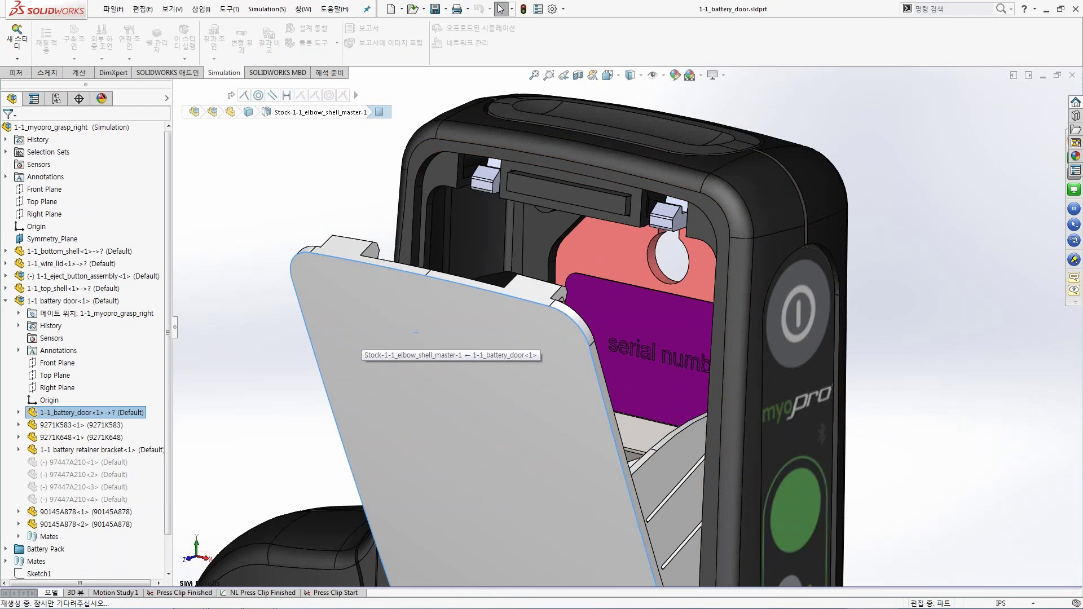
pyautogui.scroll(-1, 588, 315)
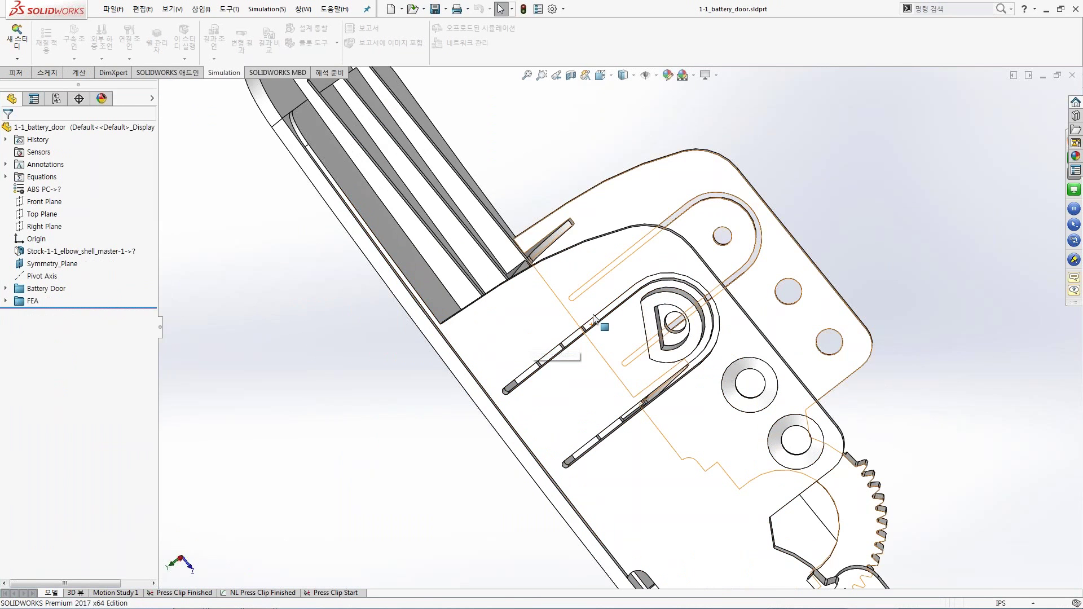
# Open the Press Clip Start study of the battery door and activate its associated FEA configuration.
pyautogui.moveTo(594, 319)
pyautogui.mouseDown(button='middle')
pyautogui.moveTo(489, 325)
pyautogui.moveTo(711, 337)
pyautogui.moveTo(662, 391)
pyautogui.moveTo(778, 358)
pyautogui.moveTo(716, 387)
pyautogui.moveTo(720, 415)
pyautogui.moveTo(574, 424)
pyautogui.mouseUp(button='middle')
pyautogui.scroll(4, 570, 327)
pyautogui.scroll(-2, 696, 301)
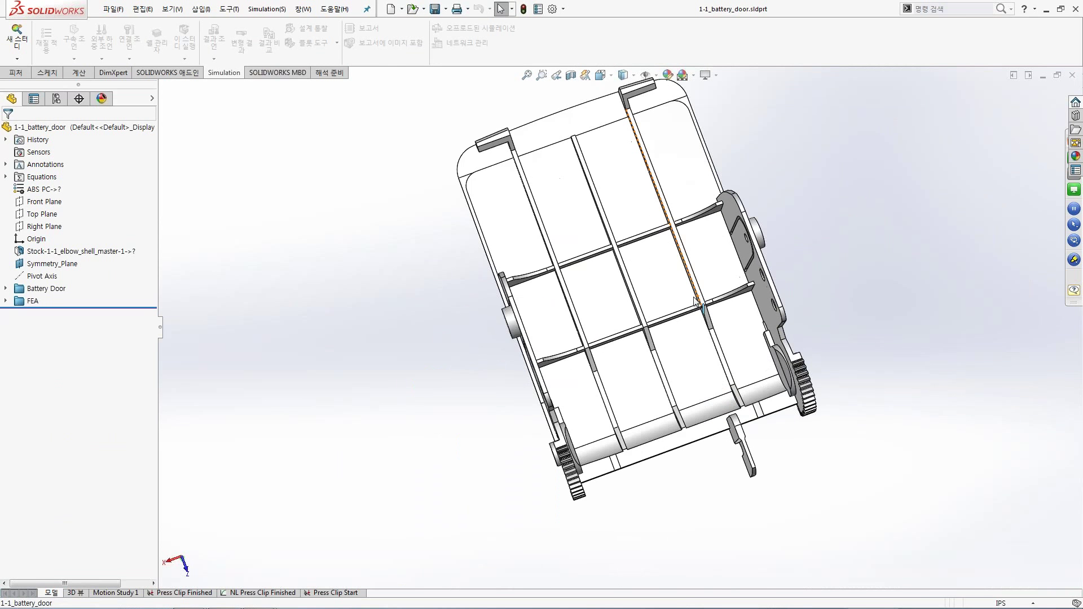
pyautogui.moveTo(696, 300); pyautogui.dragTo(778, 299, button='middle')
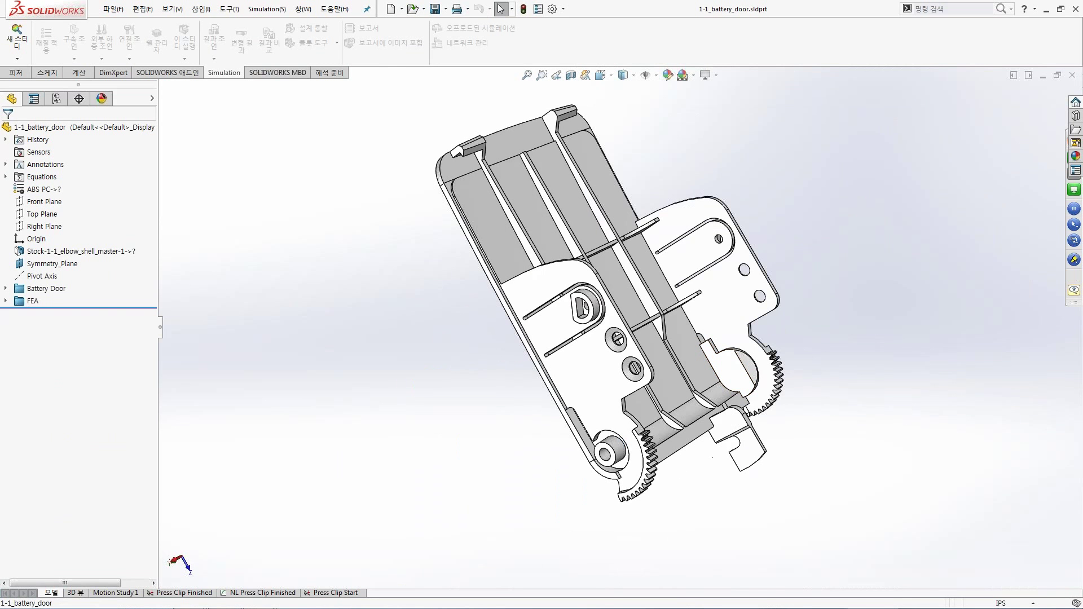
pyautogui.click(335, 594)
pyautogui.rightClick(71, 251)
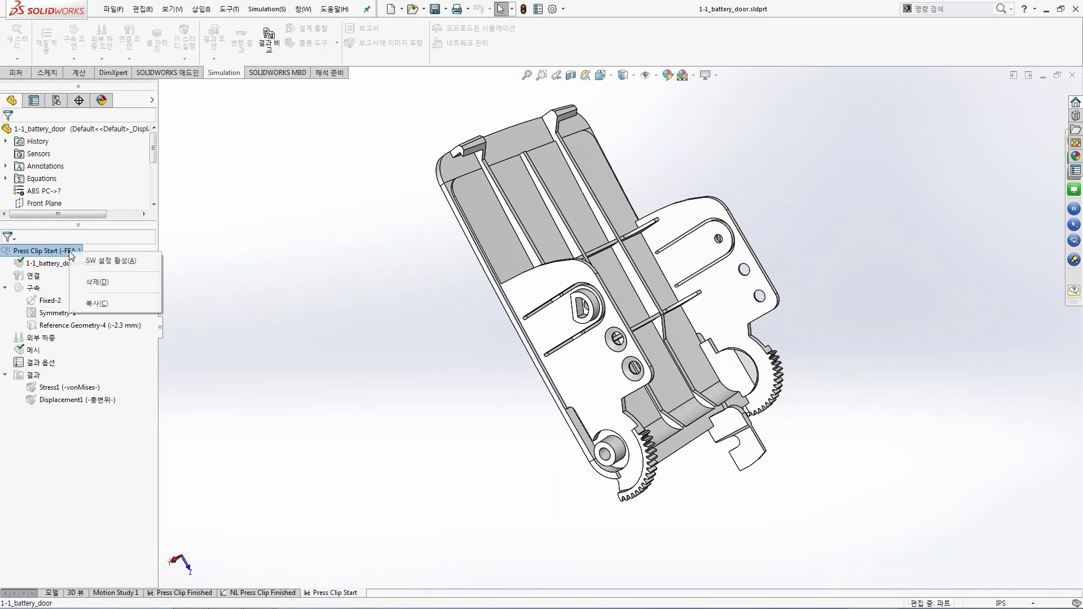
pyautogui.click(101, 264)
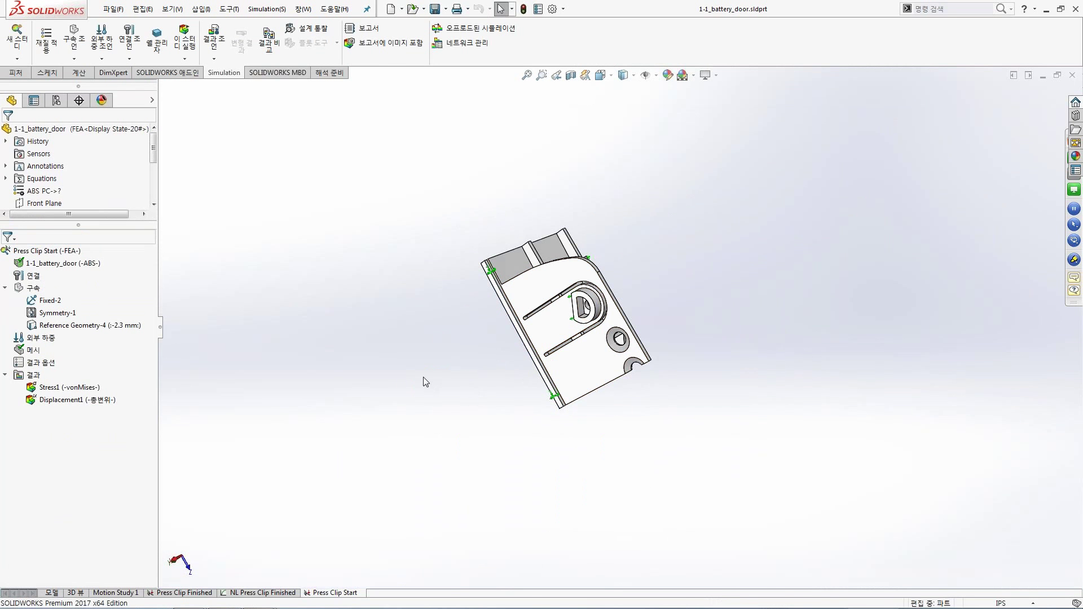
# Highlight the Fixed-2 fixture on the battery door to examine which face it constrains.
pyautogui.rightClick(430, 399)
pyautogui.click(425, 489)
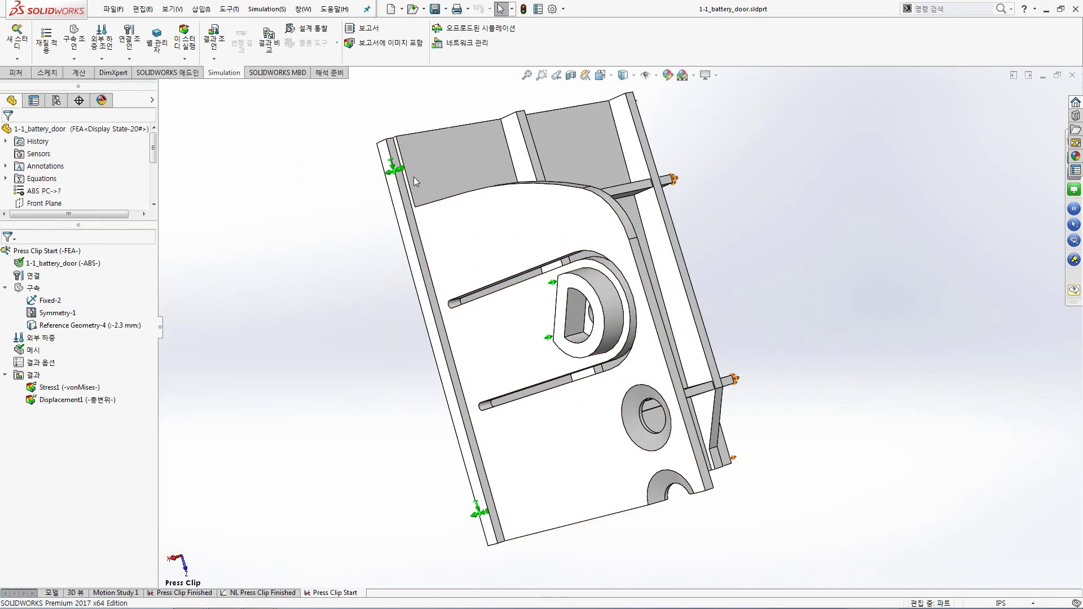
pyautogui.click(664, 347)
pyautogui.moveTo(664, 347); pyautogui.dragTo(728, 293, button='middle')
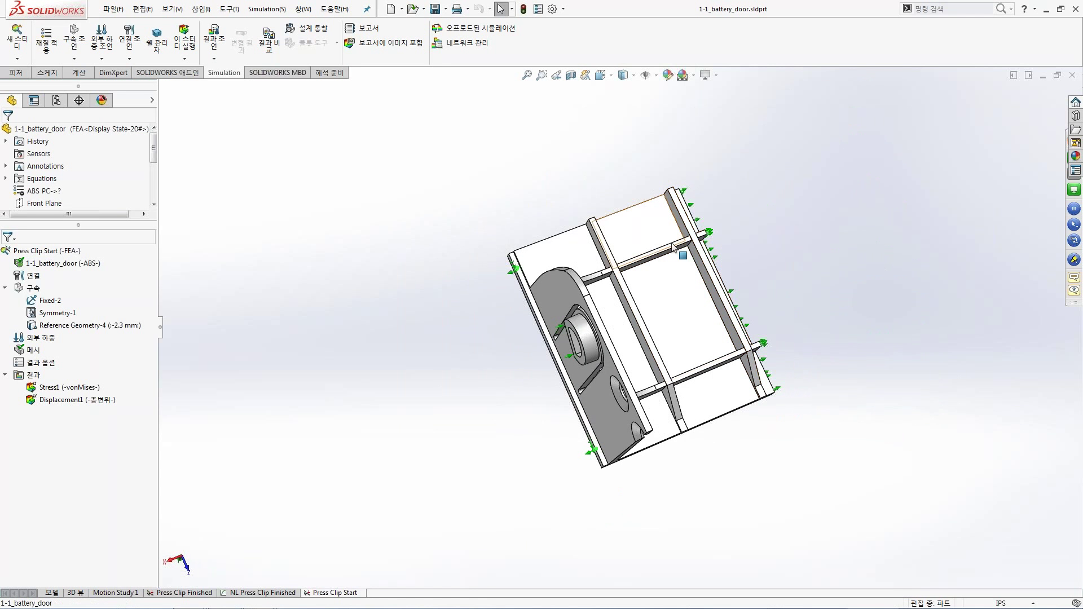
pyautogui.scroll(-4, 692, 271)
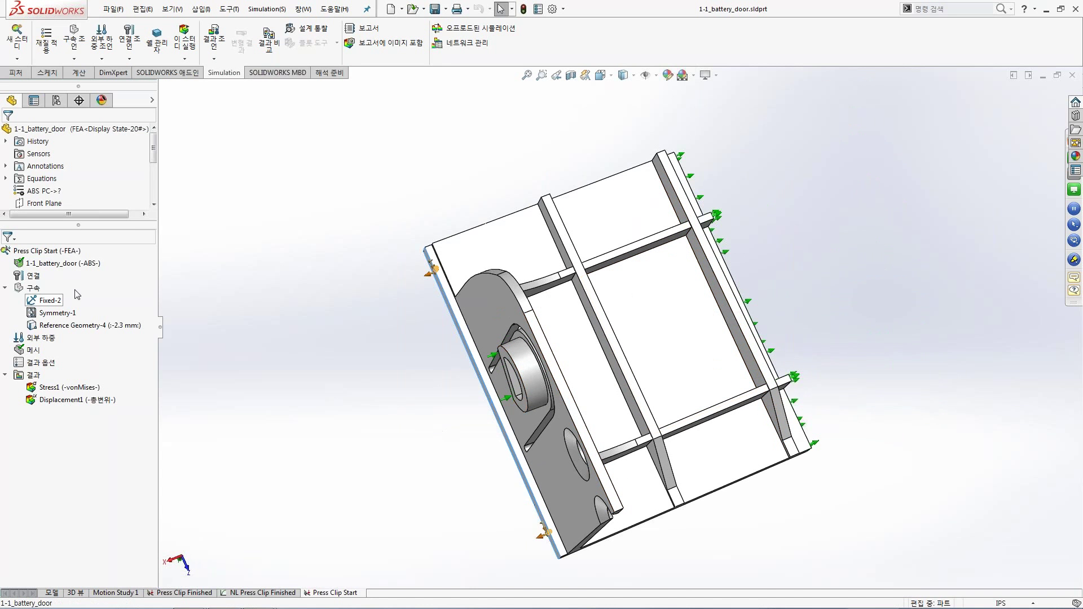
pyautogui.click(45, 300)
pyautogui.moveTo(391, 377); pyautogui.dragTo(447, 348, button='middle')
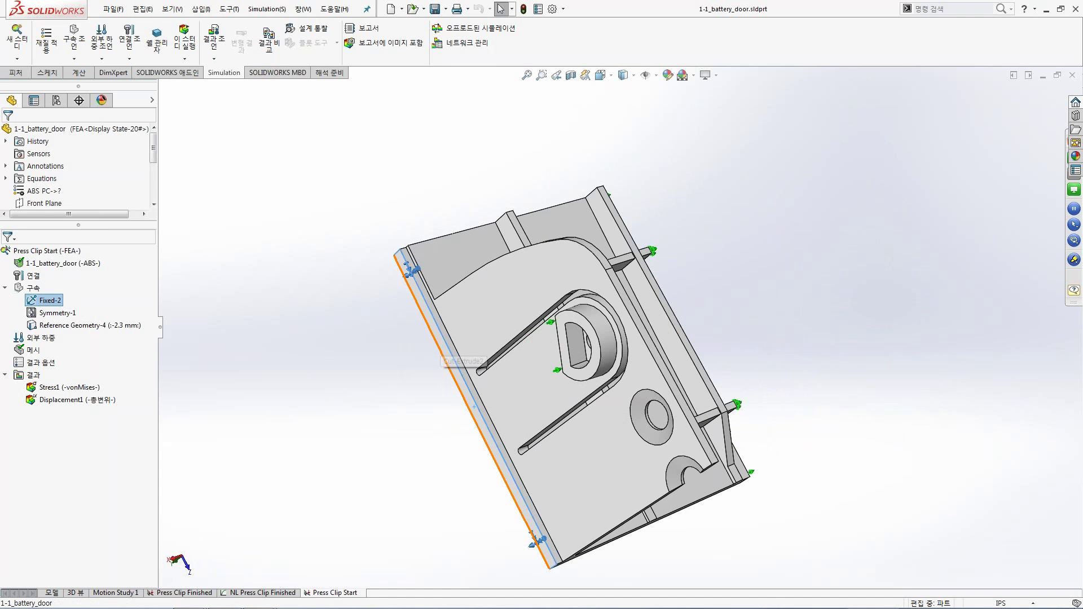
# Open the Symmetry-1 fixture's definition to examine its face and mirrored preview, and leave it without changes.
pyautogui.click(59, 314)
pyautogui.moveTo(570, 316); pyautogui.dragTo(830, 238, button='middle')
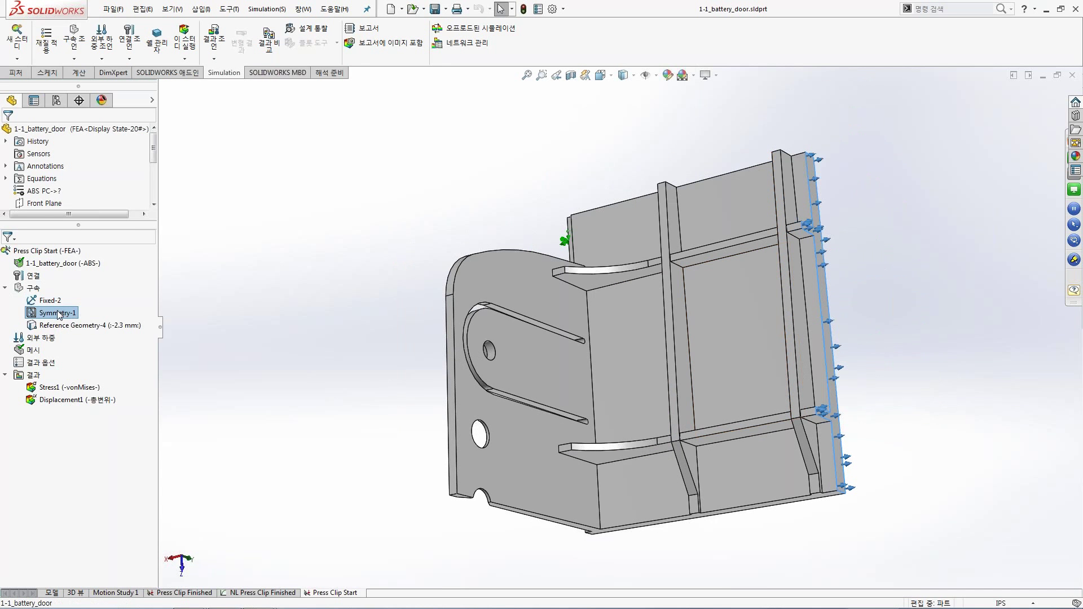
pyautogui.rightClick(84, 315)
pyautogui.click(89, 362)
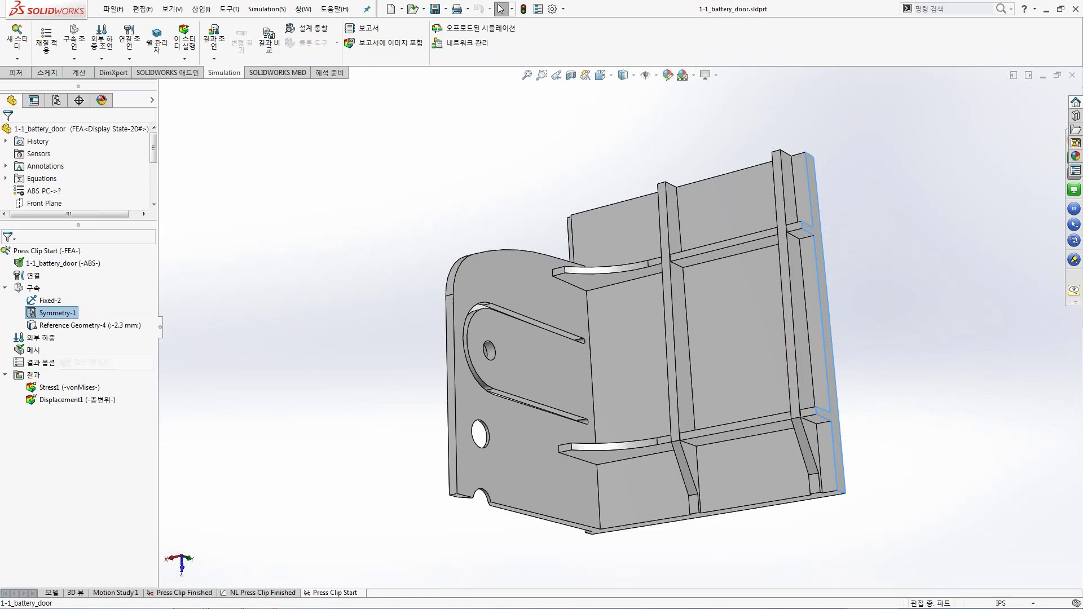
pyautogui.moveTo(728, 318); pyautogui.dragTo(801, 324, button='middle')
pyautogui.scroll(3, 800, 324)
pyautogui.scroll(-1, 795, 293)
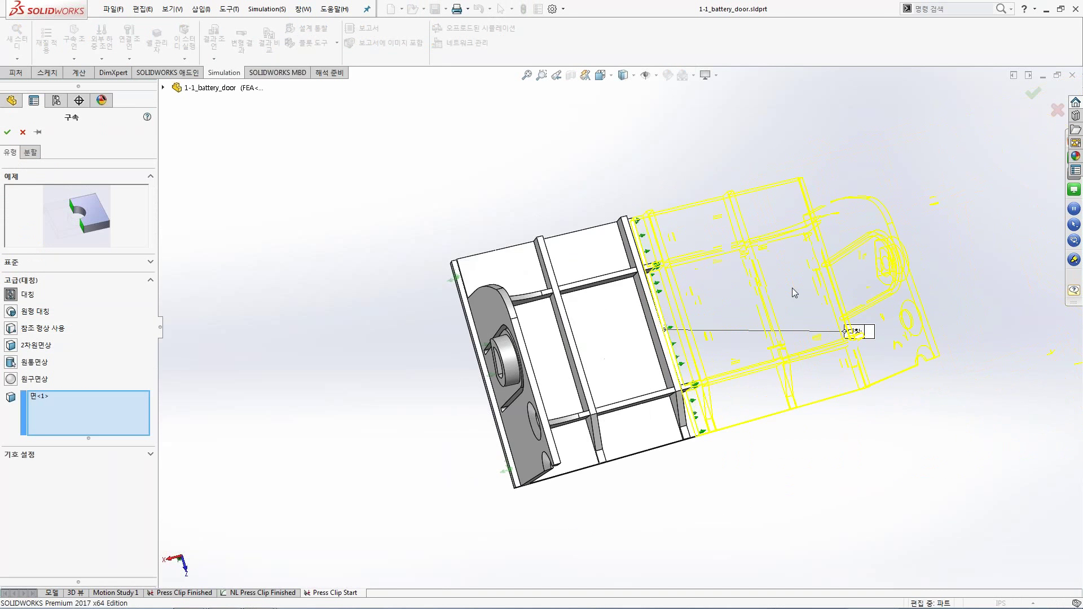
pyautogui.scroll(-1, 795, 294)
pyautogui.moveTo(699, 444); pyautogui.dragTo(698, 455, button='middle')
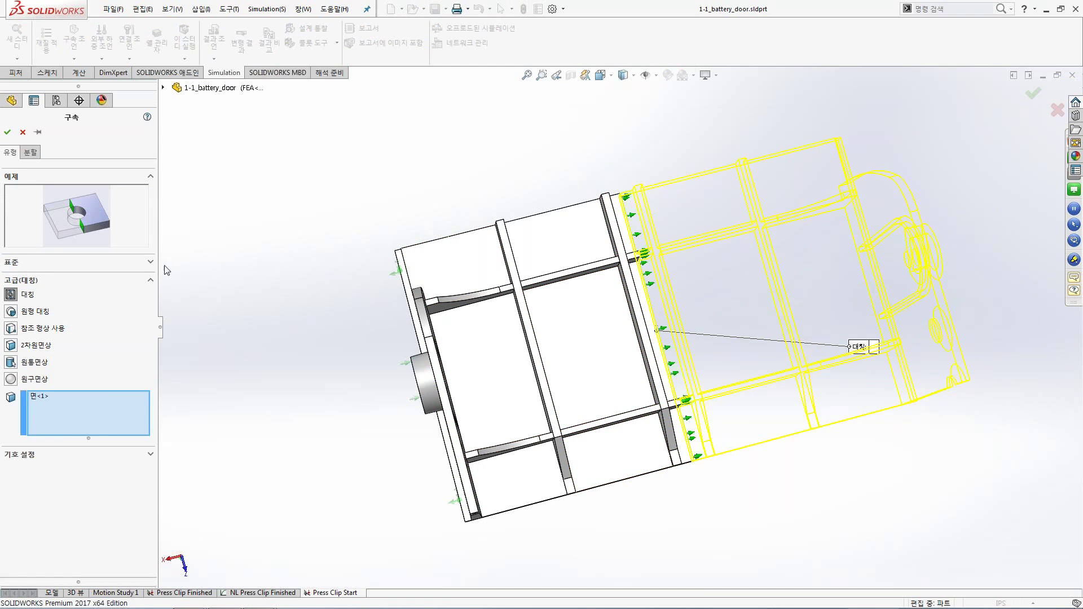
pyautogui.click(23, 132)
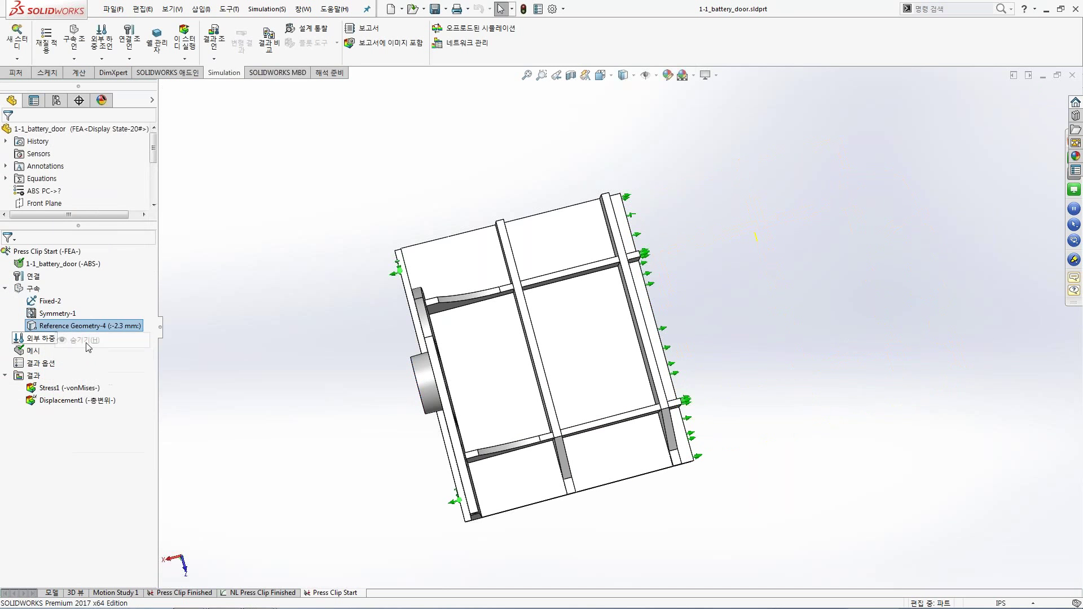
# Open the Reference Geometry-4 fixture's definition to examine its edge, reference face and translation on the clip boss, and close it.
pyautogui.moveTo(383, 393); pyautogui.dragTo(478, 368, button='middle')
pyautogui.scroll(-2, 478, 368)
pyautogui.rightClick(85, 326)
pyautogui.click(150, 382)
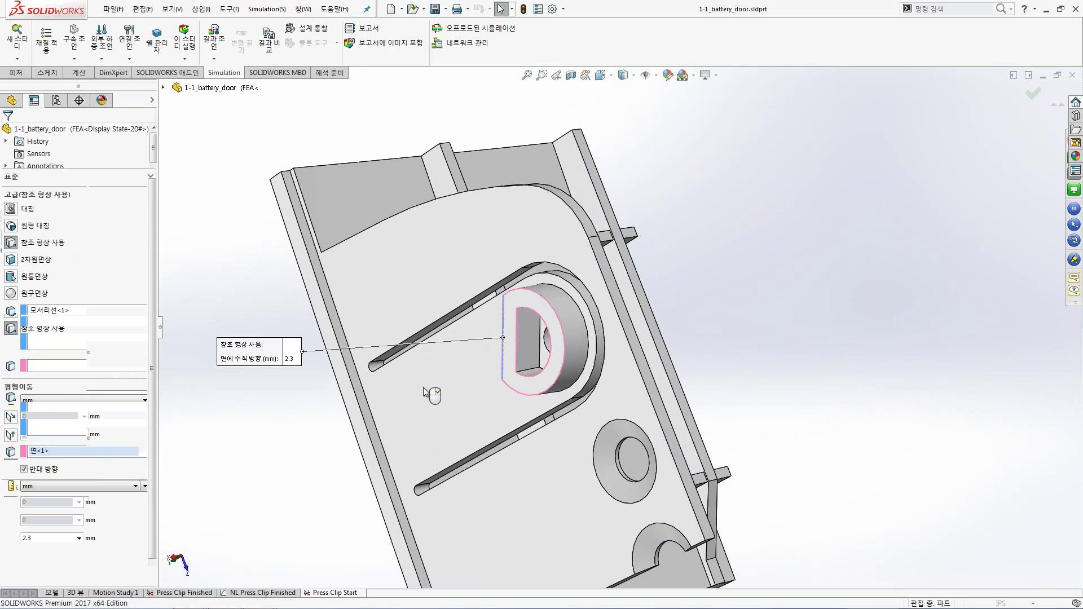
pyautogui.moveTo(544, 345)
pyautogui.mouseDown(button='middle')
pyautogui.moveTo(573, 312)
pyautogui.moveTo(556, 299)
pyautogui.mouseUp(button='middle')
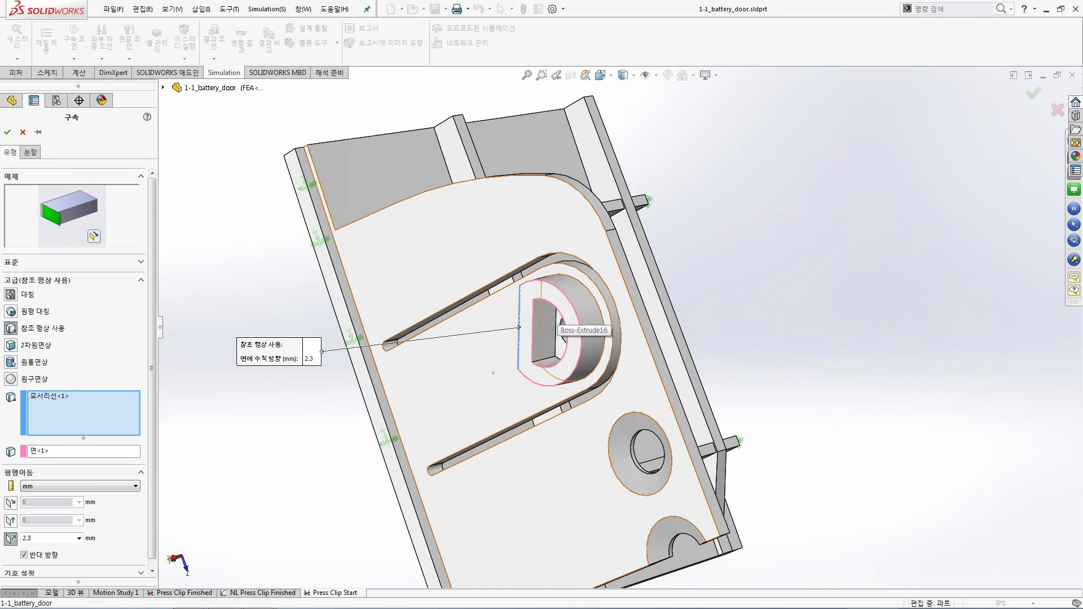
pyautogui.moveTo(280, 356); pyautogui.dragTo(297, 364)
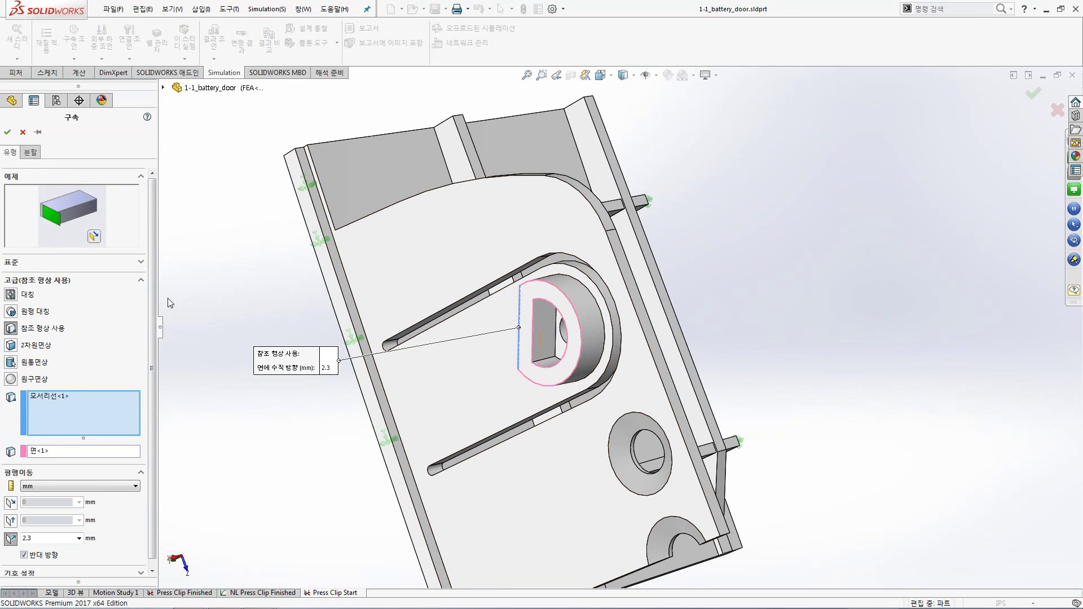
pyautogui.click(8, 133)
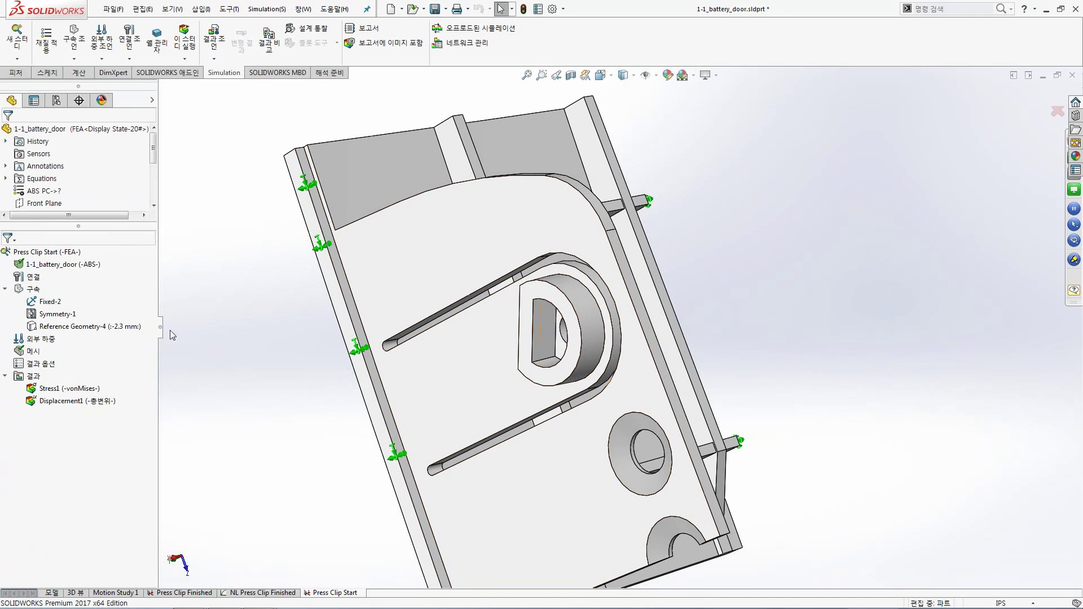
# Open the study's mesh creation settings, examine the mesh parameters, and leave without remeshing.
pyautogui.rightClick(33, 359)
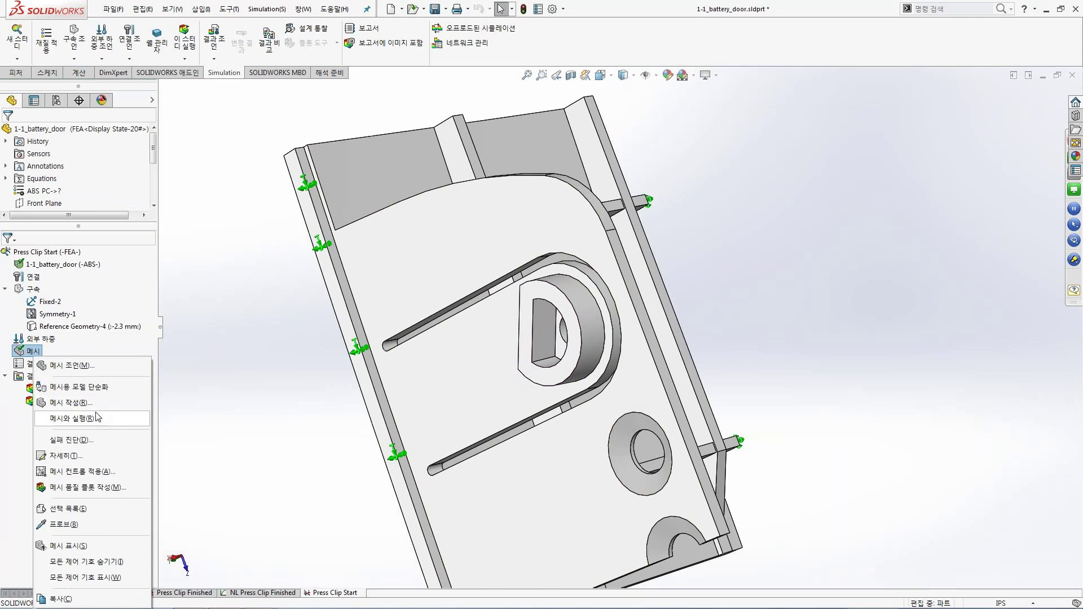
pyautogui.click(70, 403)
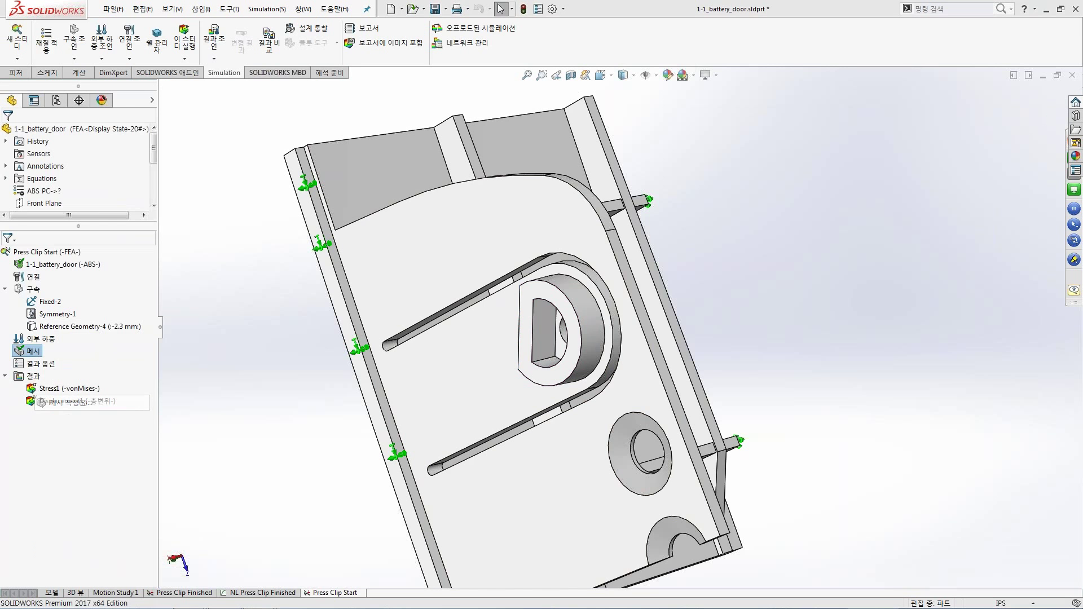
pyautogui.press('Return')
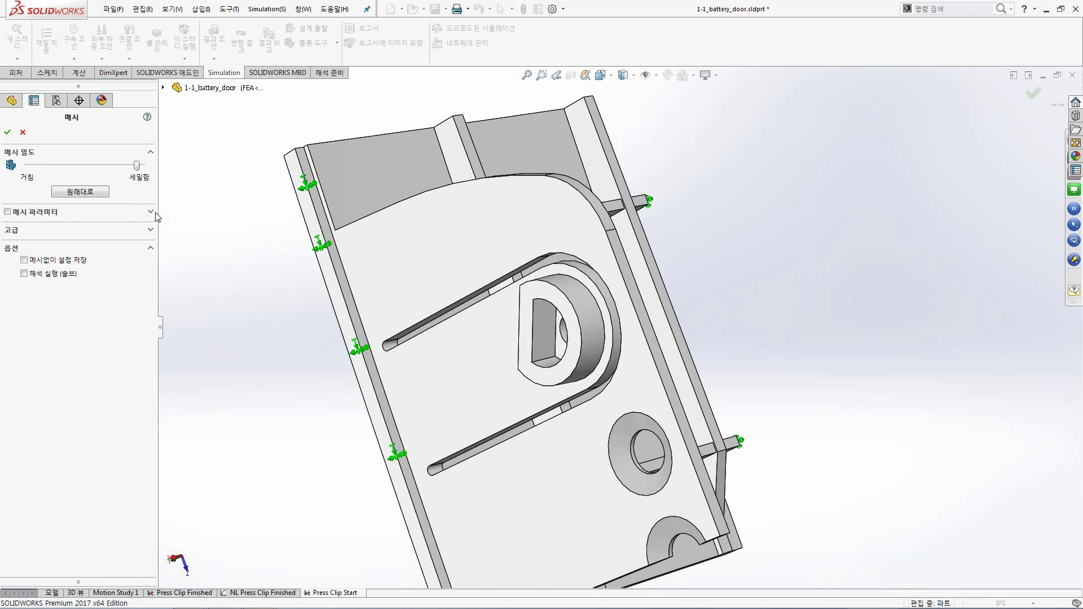
pyautogui.click(150, 213)
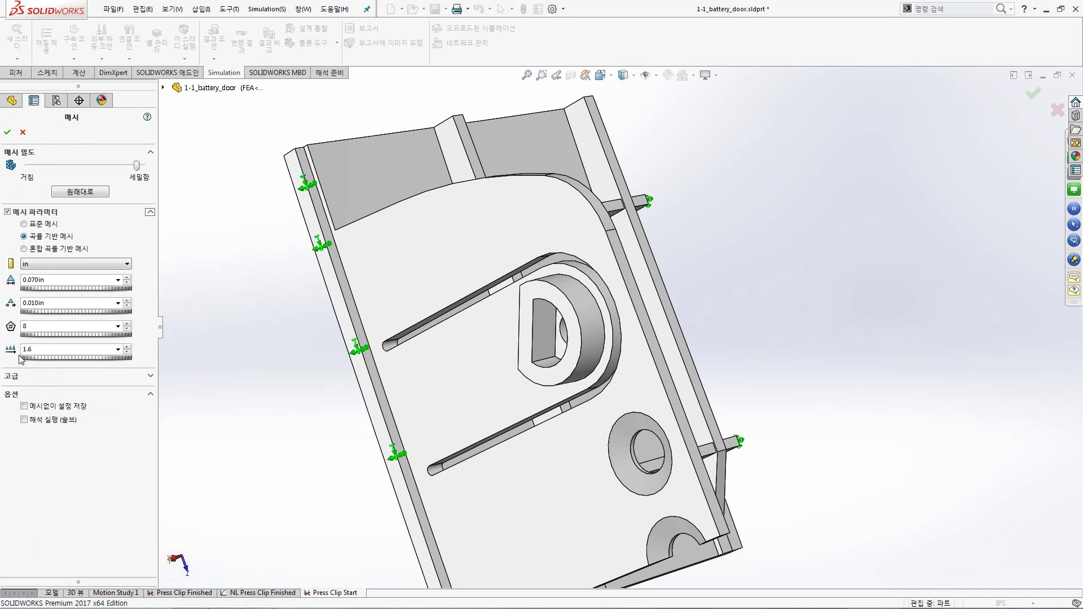
pyautogui.click(23, 132)
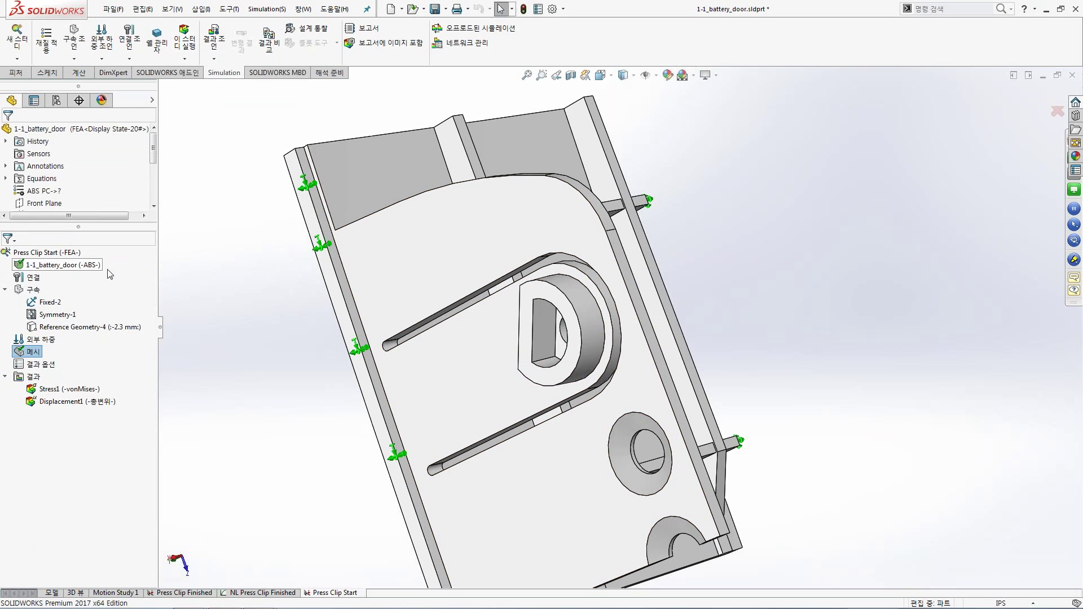
# View the simulation mass properties of the Press Clip Start study and close the report.
pyautogui.click(52, 253)
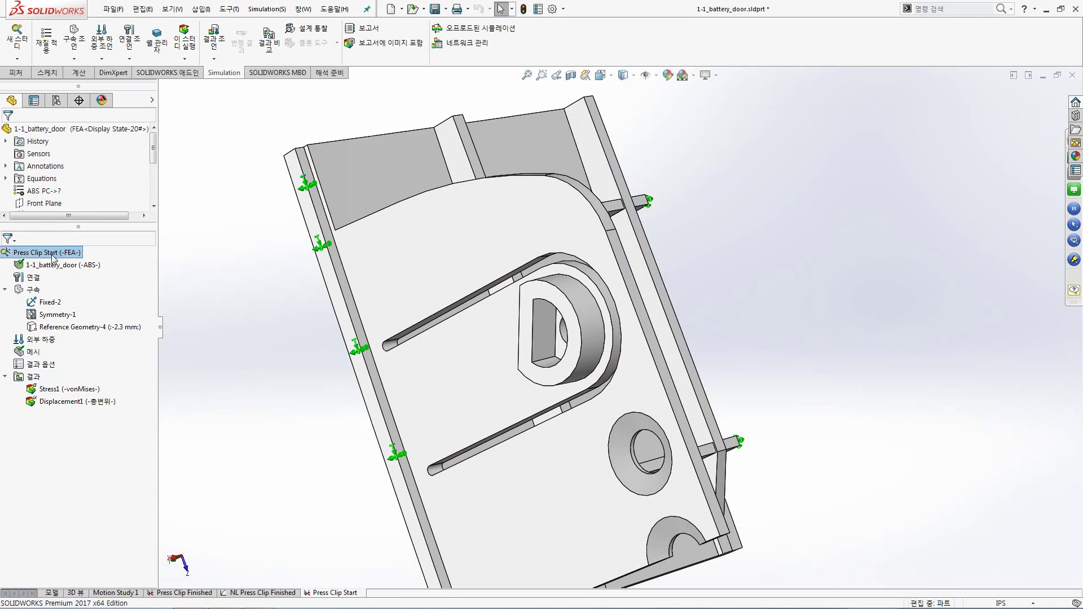
pyautogui.rightClick(52, 258)
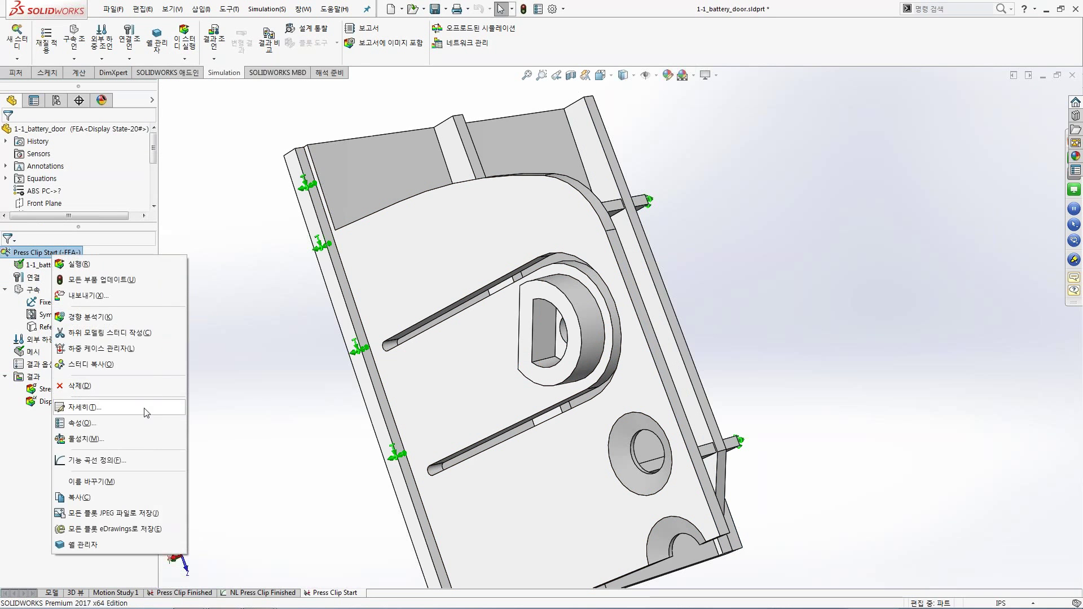
pyautogui.click(88, 439)
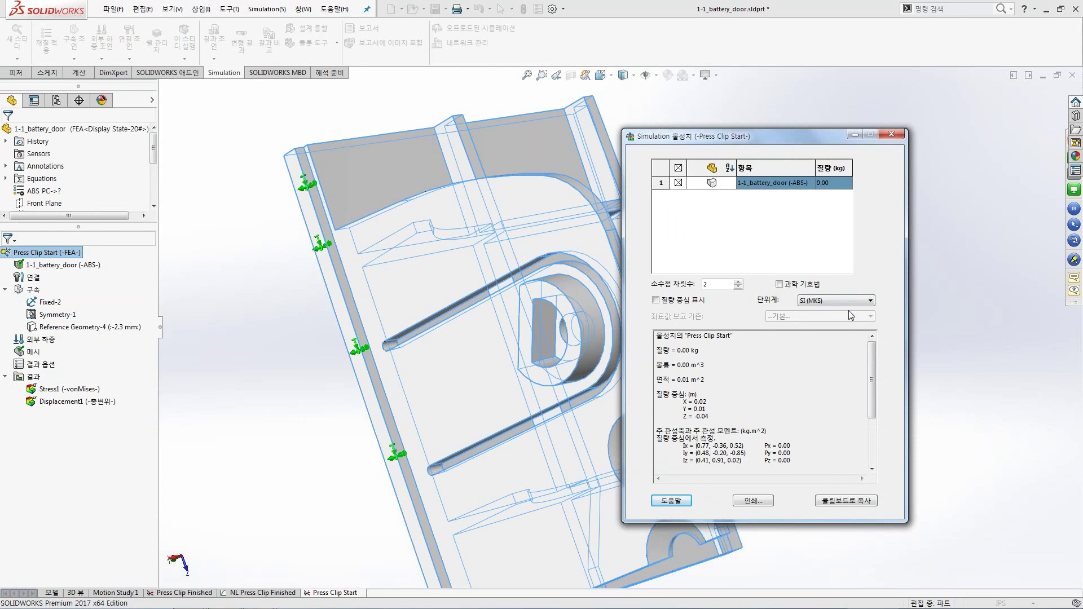
pyautogui.press('Escape')
# Switch to the PowerPoint slide show at the slide on simulation mass properties.
pyautogui.press('super+Tab')
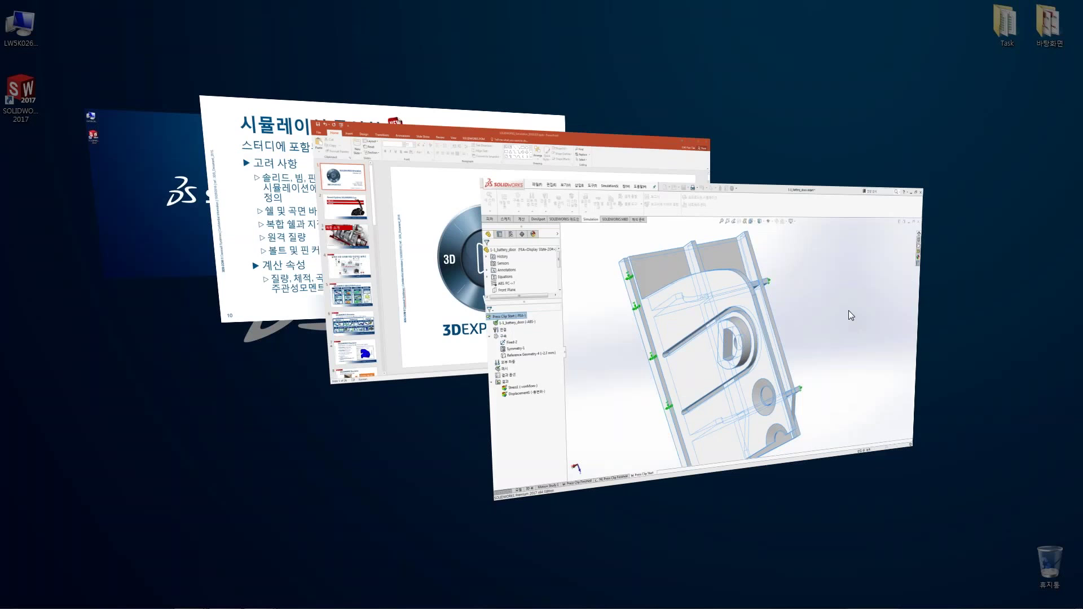
pyautogui.press('super+Tab')
pyautogui.press('super+Tab')
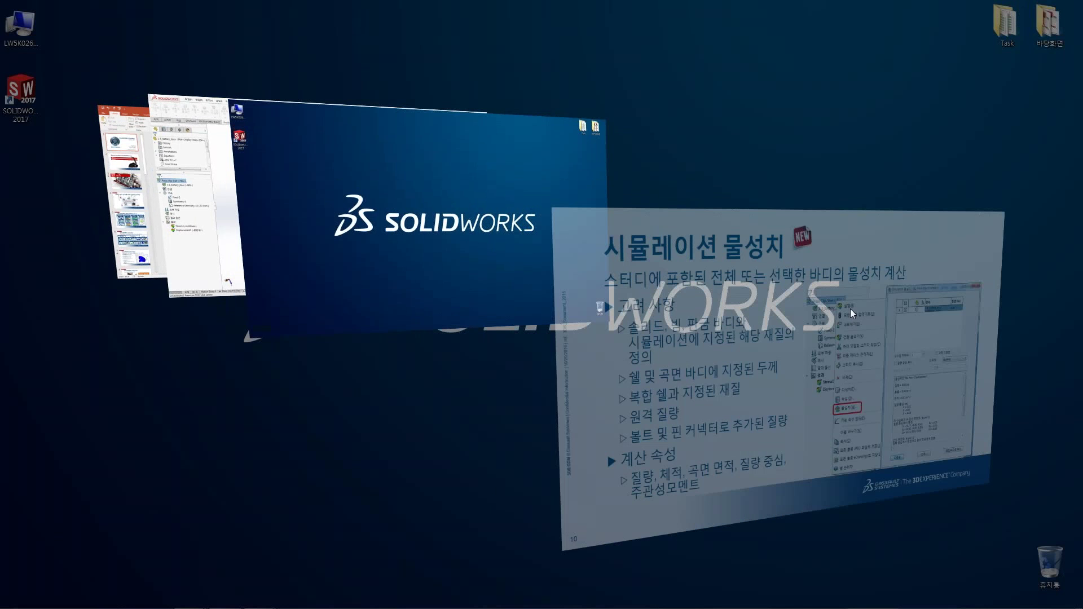
pyautogui.press('super+Tab')
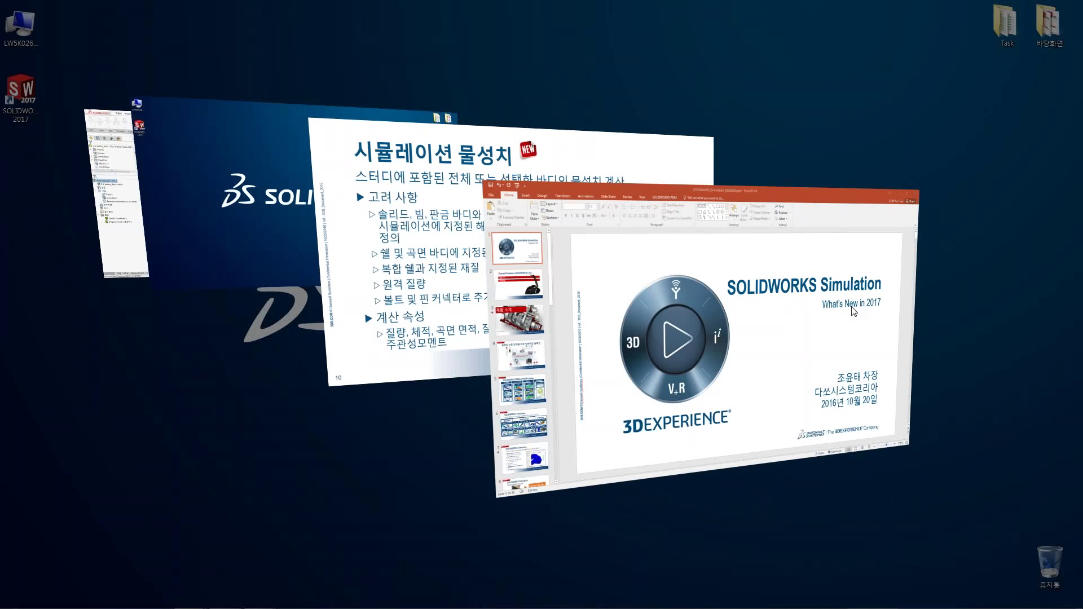
pyautogui.press('super+Tab')
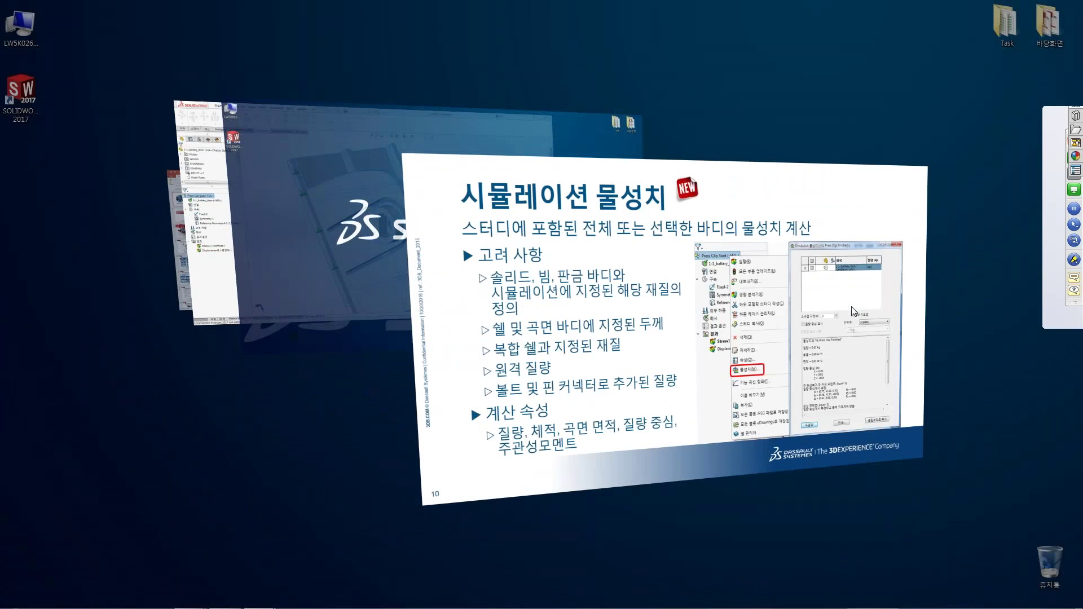
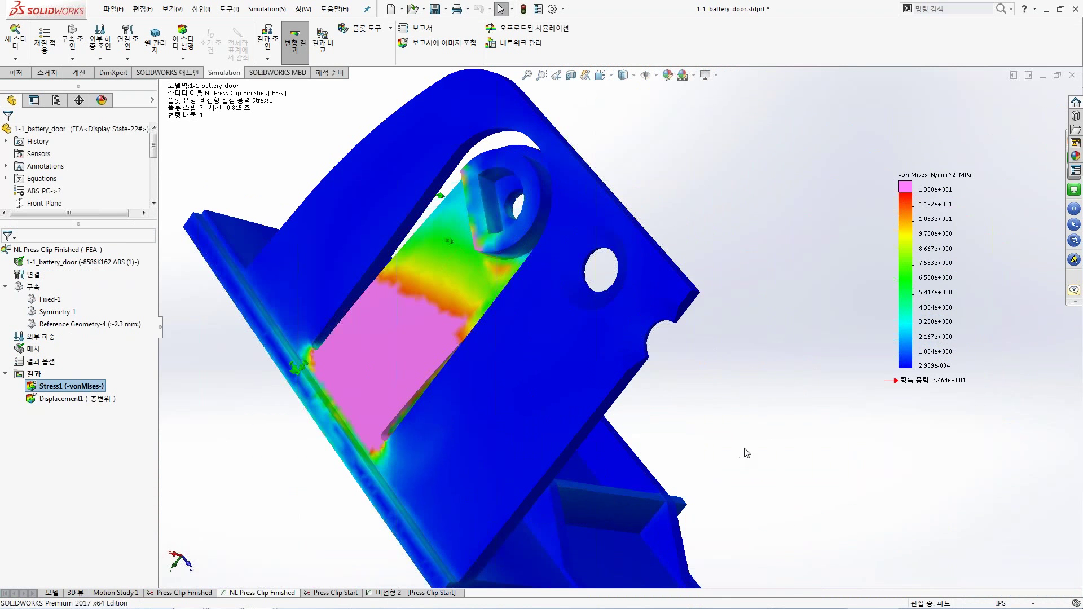
# Display the von Mises stress plots of the Press Clip Finished and NL Press Clip Finished studies.
pyautogui.click(342, 593)
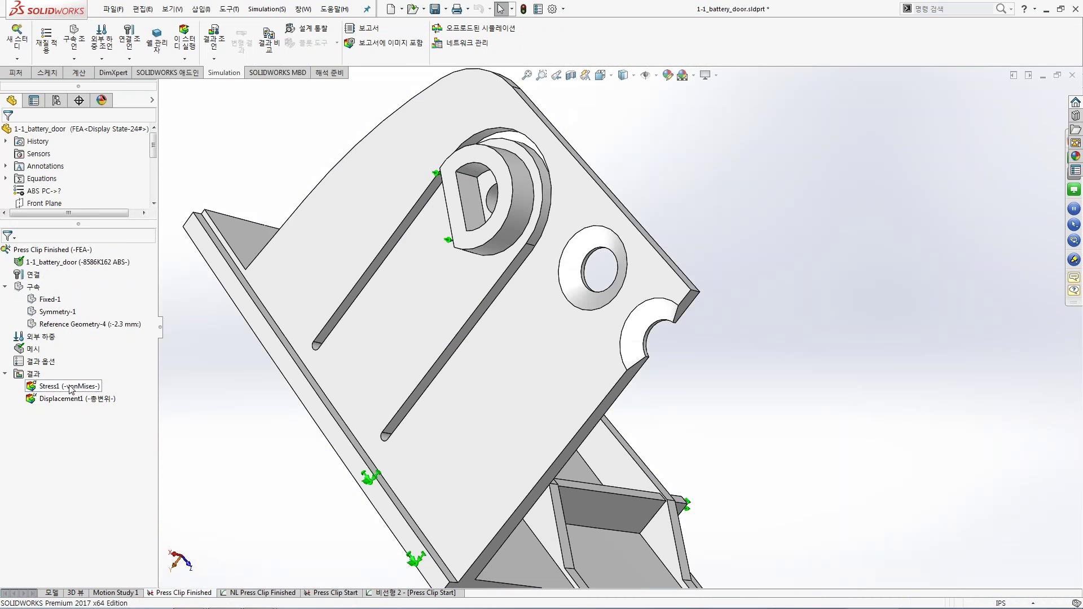
pyautogui.doubleClick(70, 387)
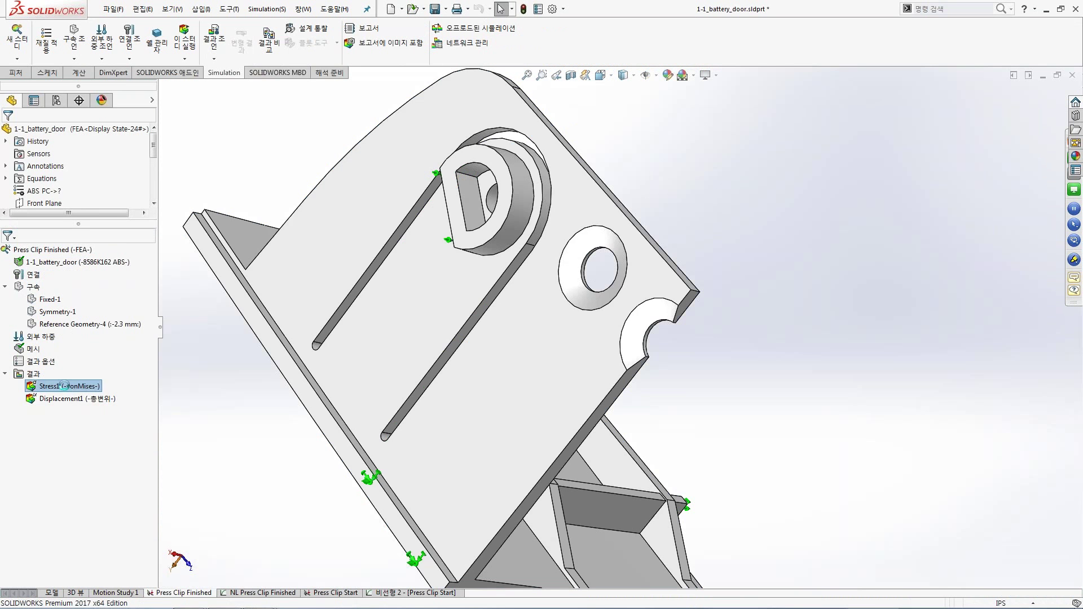
pyautogui.click(277, 593)
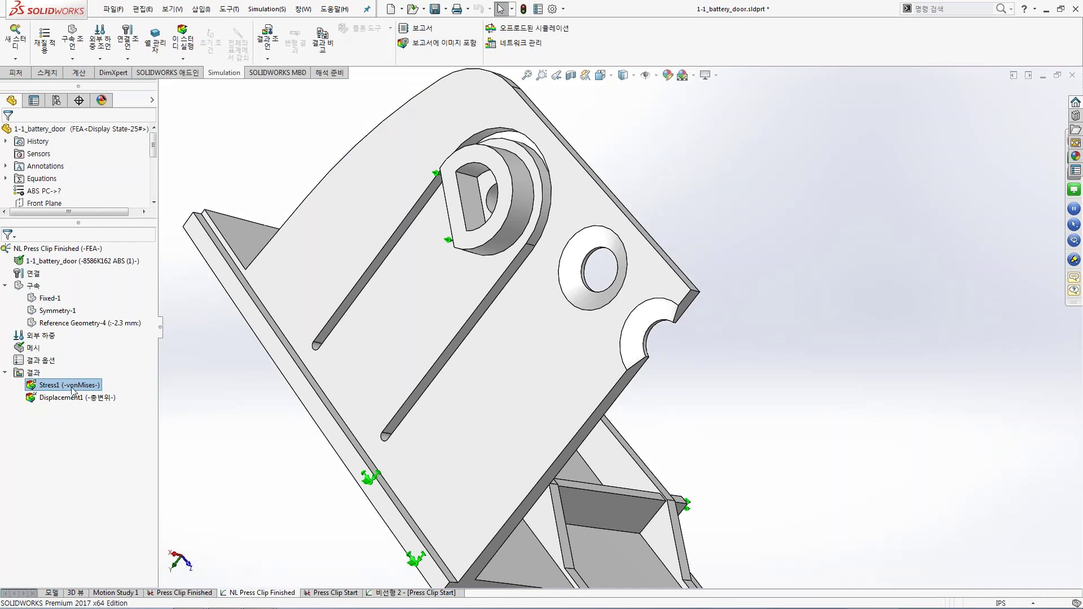
pyautogui.doubleClick(68, 386)
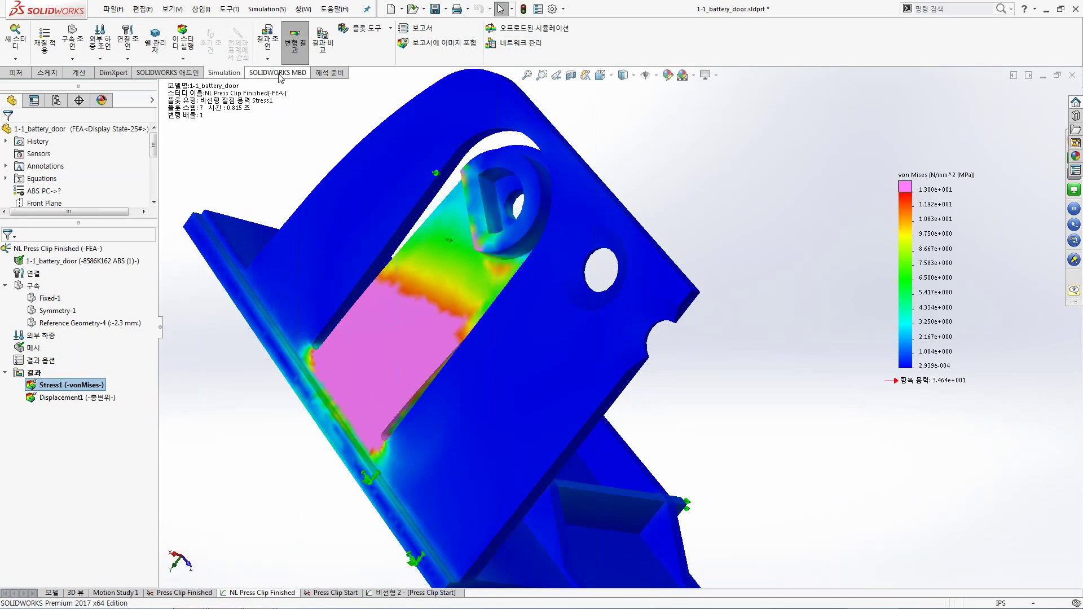
# Compare the Stress1 results of Press Clip Finished and NL Press Clip Finished, using all studies in this configuration.
pyautogui.click(316, 62)
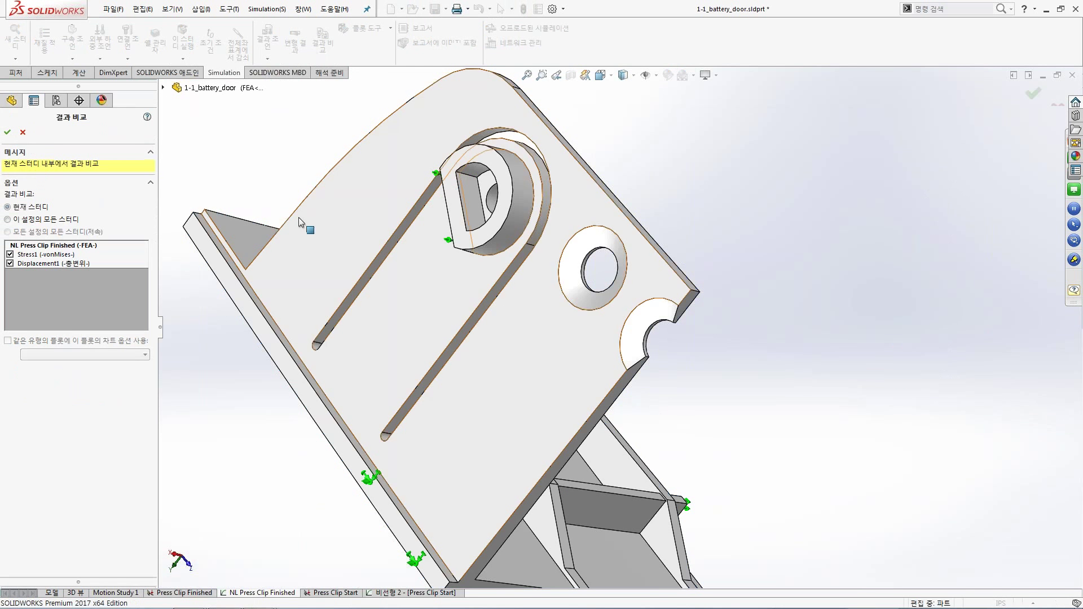
pyautogui.click(7, 220)
pyautogui.moveTo(605, 314); pyautogui.dragTo(649, 320, button='middle')
pyautogui.scroll(1, 580, 316)
pyautogui.click(10, 309)
pyautogui.click(10, 327)
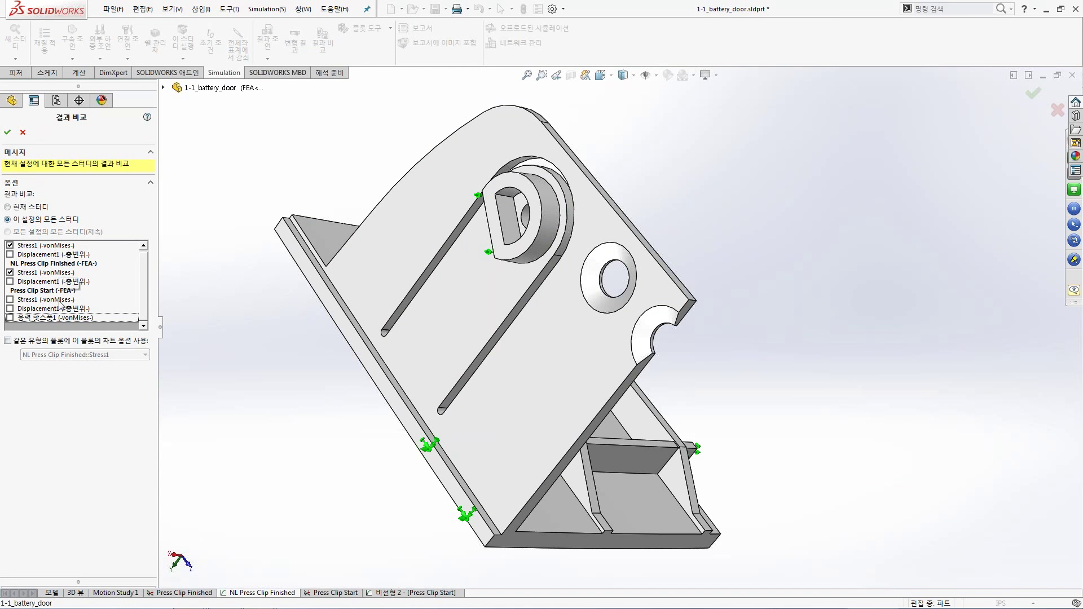
pyautogui.click(8, 132)
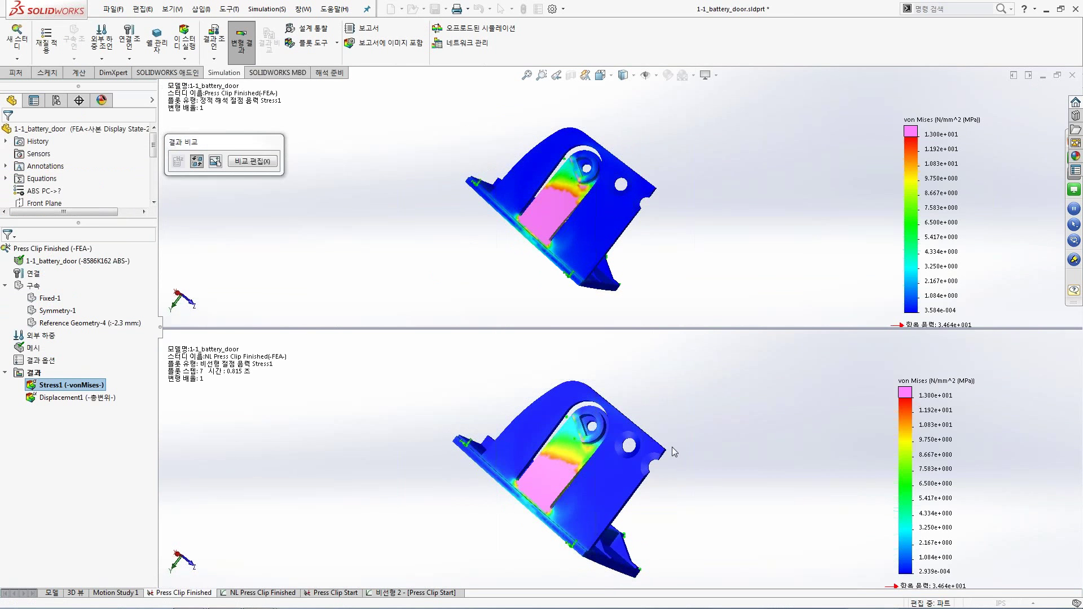
# Orbit the two compared stress plots together and reposition the Compare Results box over the upper plot.
pyautogui.click(608, 375)
pyautogui.moveTo(613, 377)
pyautogui.mouseDown(button='middle')
pyautogui.moveTo(638, 377)
pyautogui.moveTo(610, 381)
pyautogui.mouseUp(button='middle')
pyautogui.moveTo(233, 139); pyautogui.dragTo(256, 167)
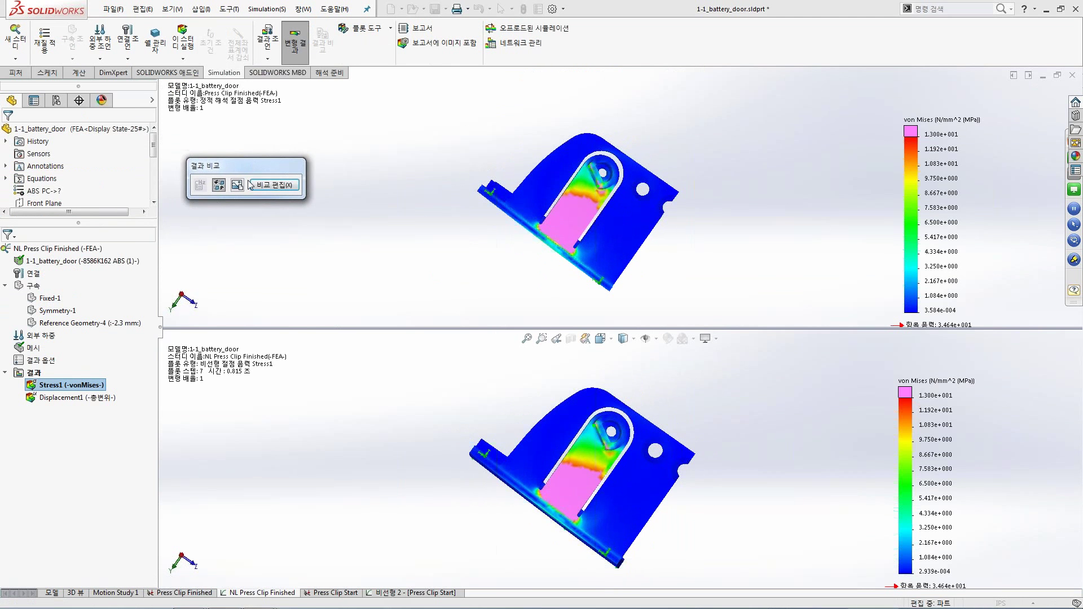
# Turn off view synchronization and orbit the static and nonlinear stress plots independently.
pyautogui.click(220, 187)
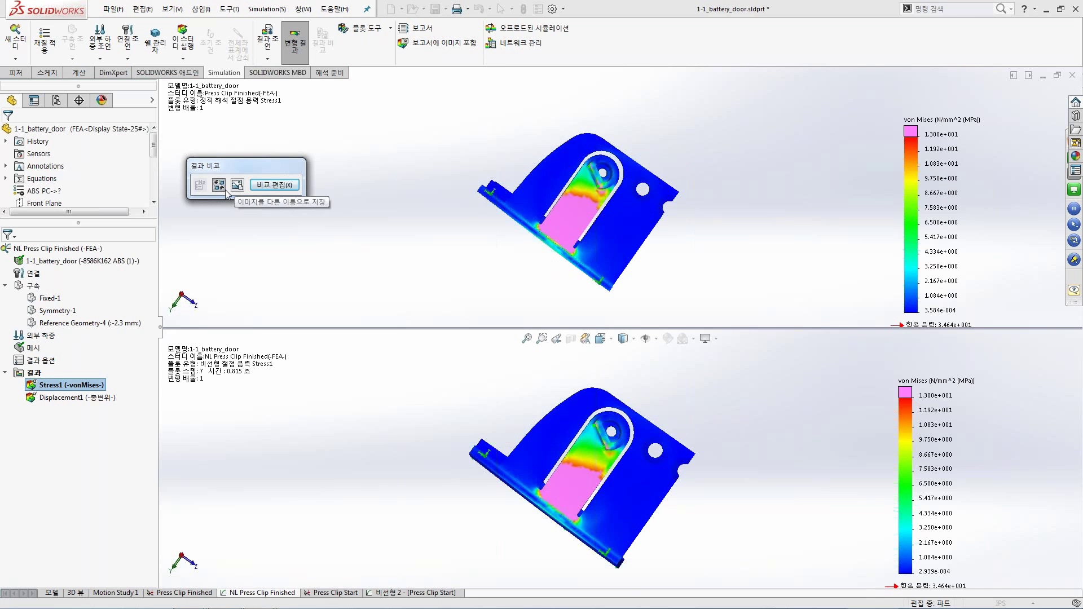
pyautogui.click(220, 188)
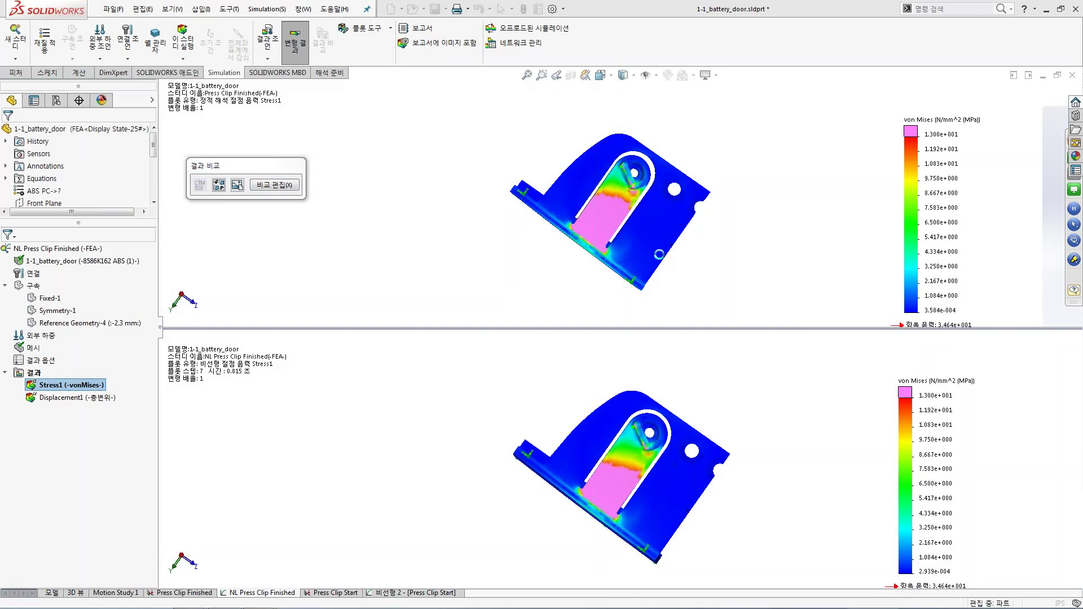
pyautogui.moveTo(658, 253); pyautogui.dragTo(635, 257, button='middle')
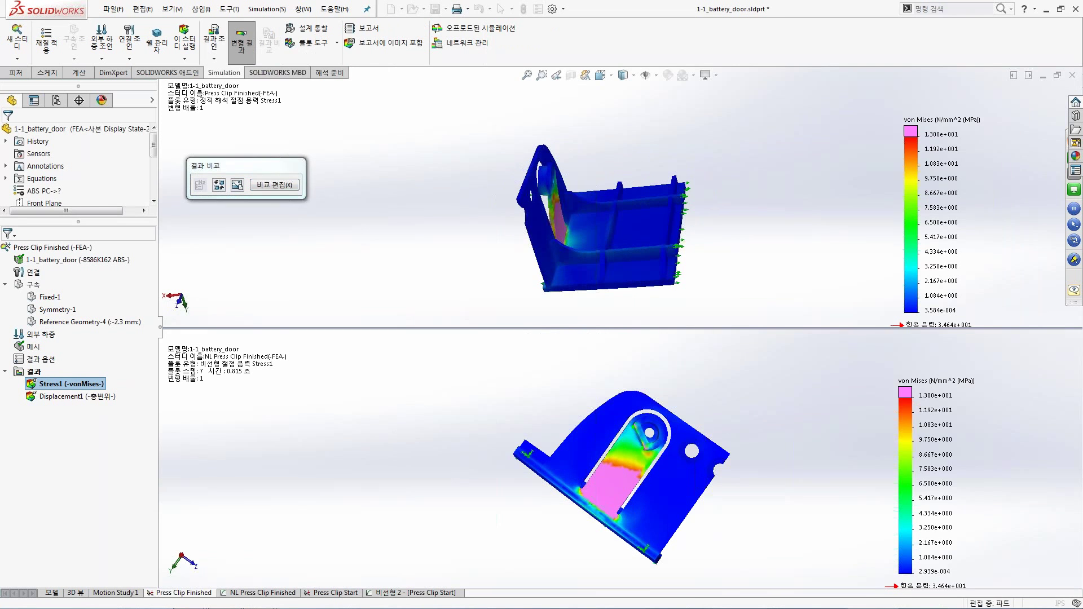
pyautogui.moveTo(620, 451); pyautogui.dragTo(796, 421, button='middle')
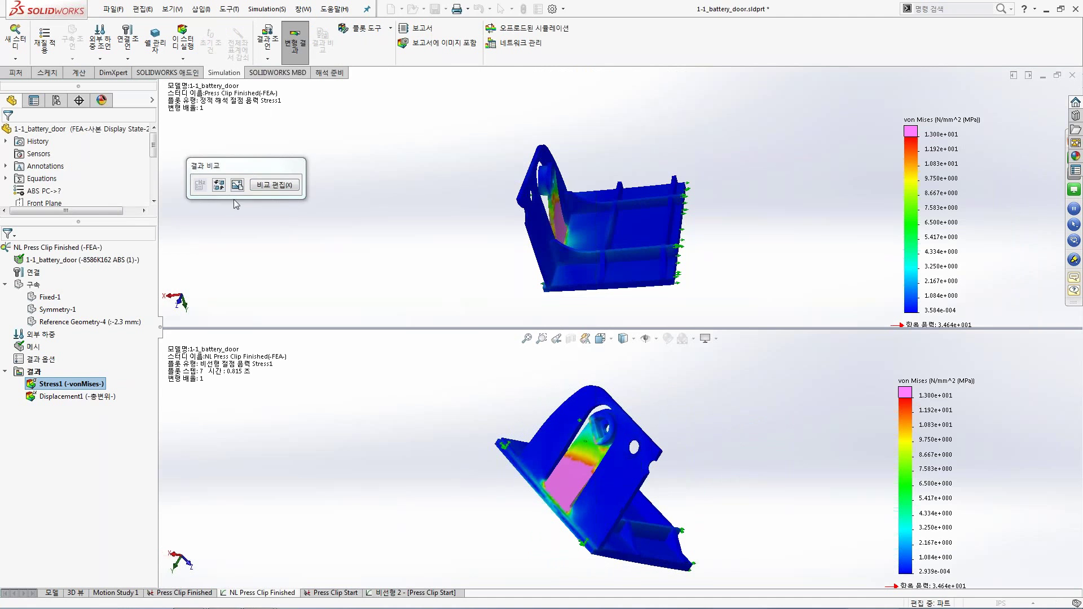
pyautogui.moveTo(700, 249)
pyautogui.mouseDown(button='middle')
pyautogui.moveTo(722, 249)
pyautogui.moveTo(690, 245)
pyautogui.mouseUp(button='middle')
pyautogui.moveTo(733, 428); pyautogui.dragTo(649, 405, button='middle')
# Turn view synchronization back on and orbit both stress plots to the same orientation.
pyautogui.click(220, 188)
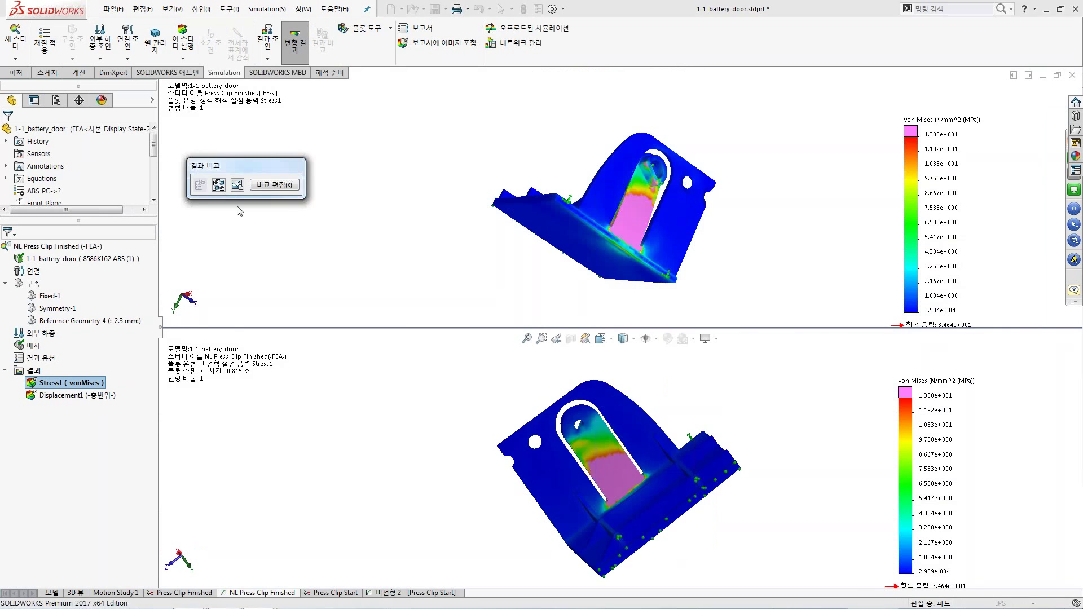
pyautogui.click(607, 310)
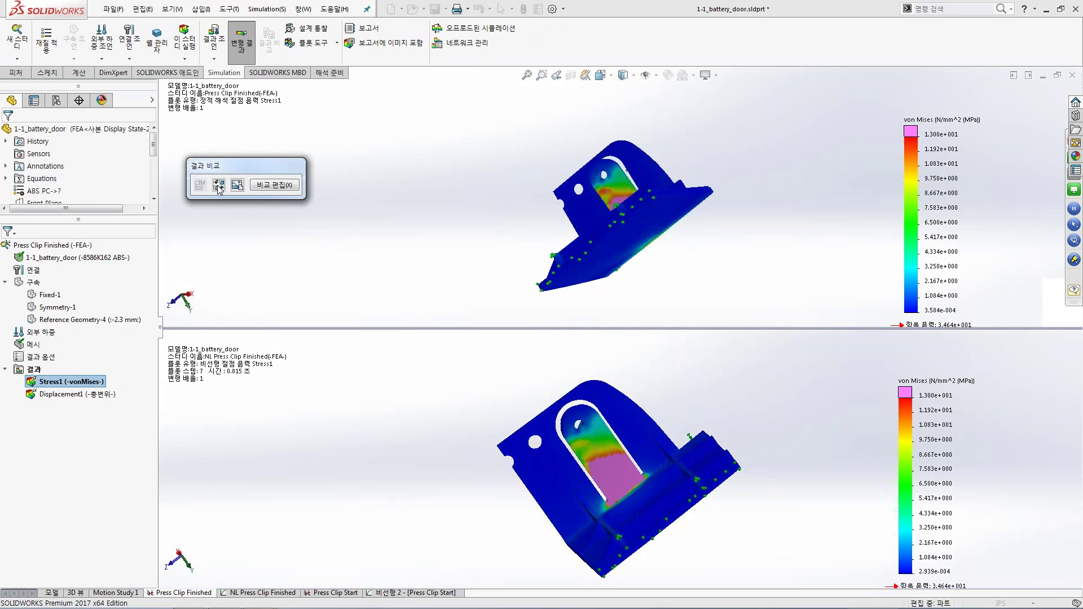
pyautogui.click(500, 417)
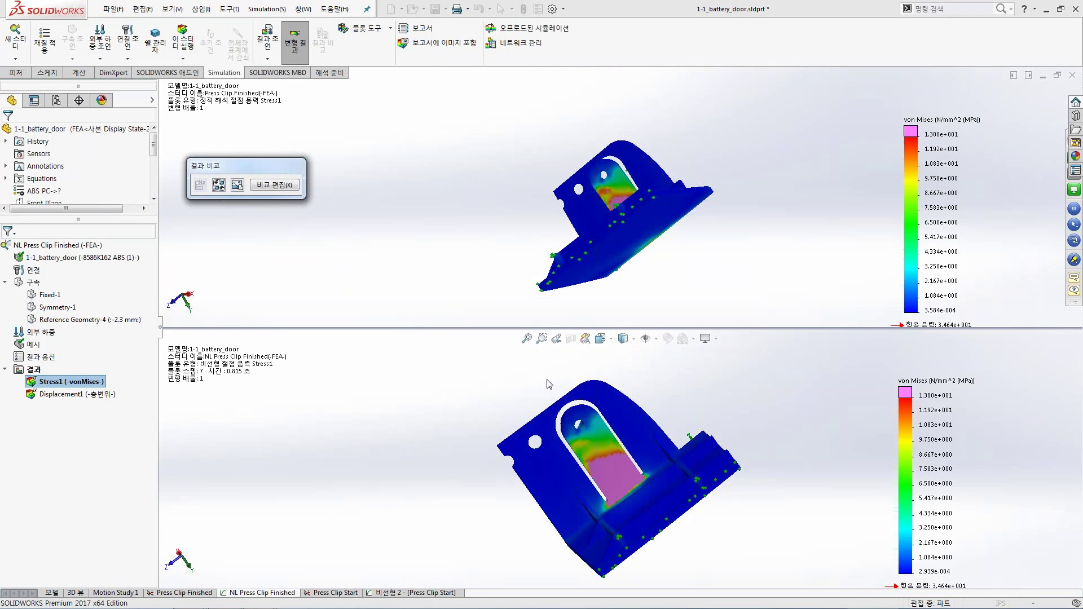
pyautogui.moveTo(546, 381); pyautogui.dragTo(581, 372, button='middle')
pyautogui.click(535, 258)
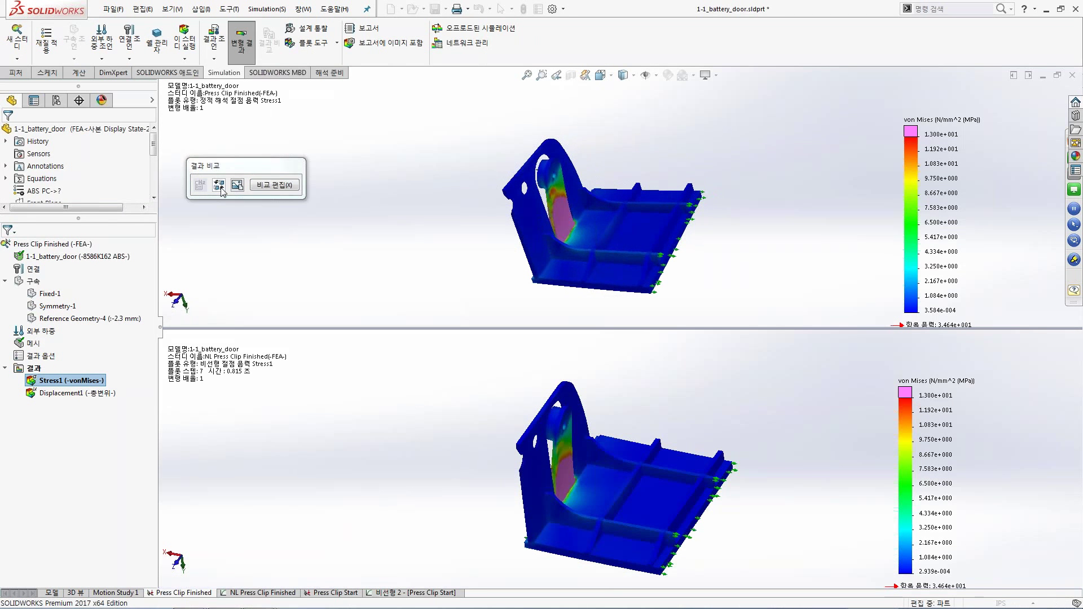
# Exit the comparison, run Compare Results again on the two stress plots, and orbit them to face the press clip.
pyautogui.click(277, 186)
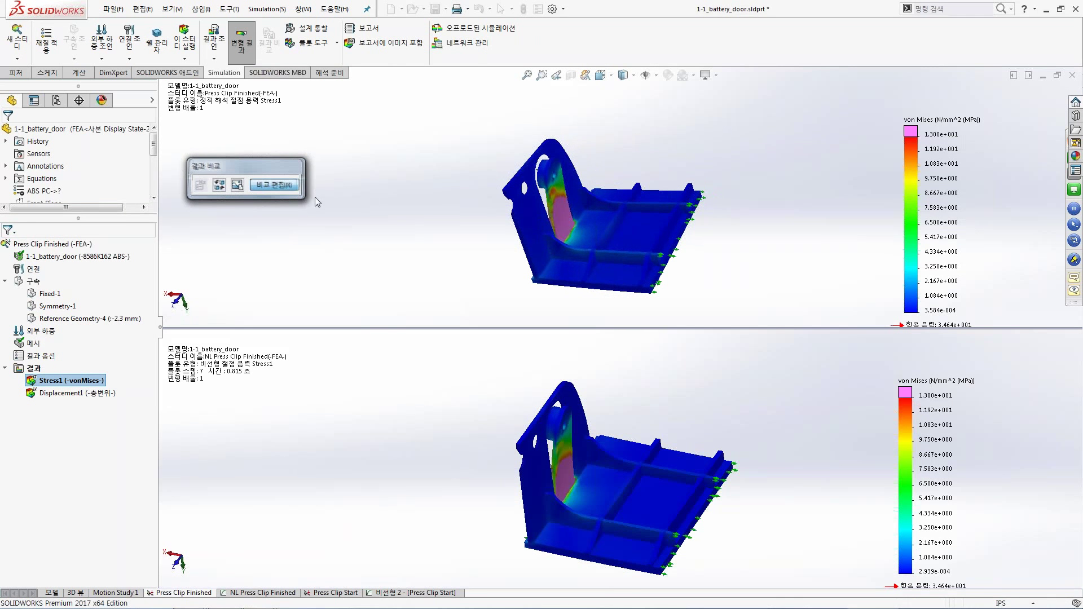
pyautogui.rightClick(34, 370)
pyautogui.click(270, 46)
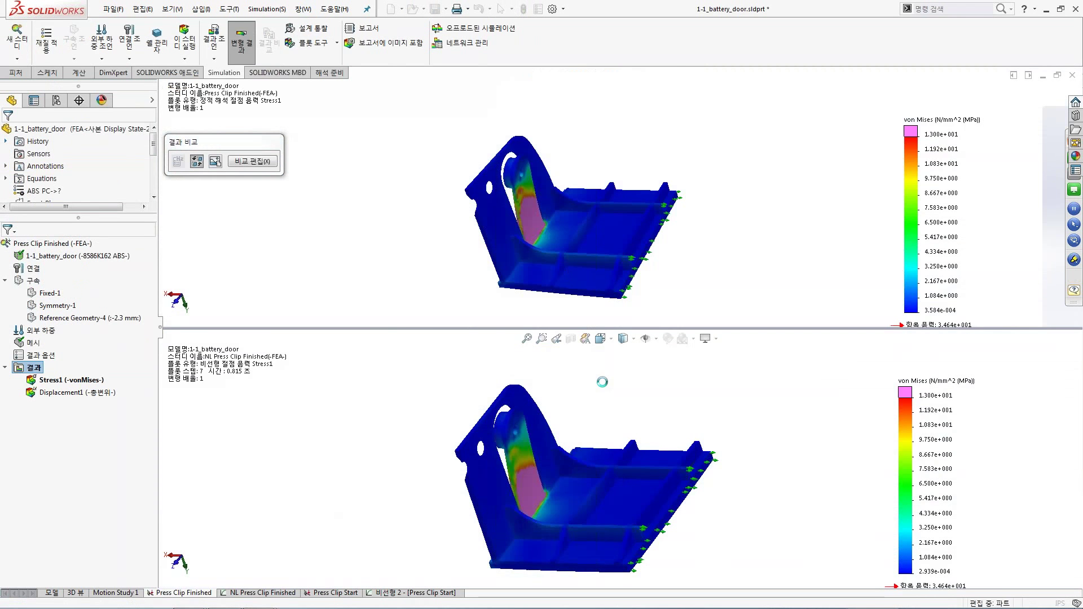
pyautogui.moveTo(603, 382); pyautogui.dragTo(568, 381, button='middle')
pyautogui.moveTo(540, 481); pyautogui.dragTo(561, 469, button='middle')
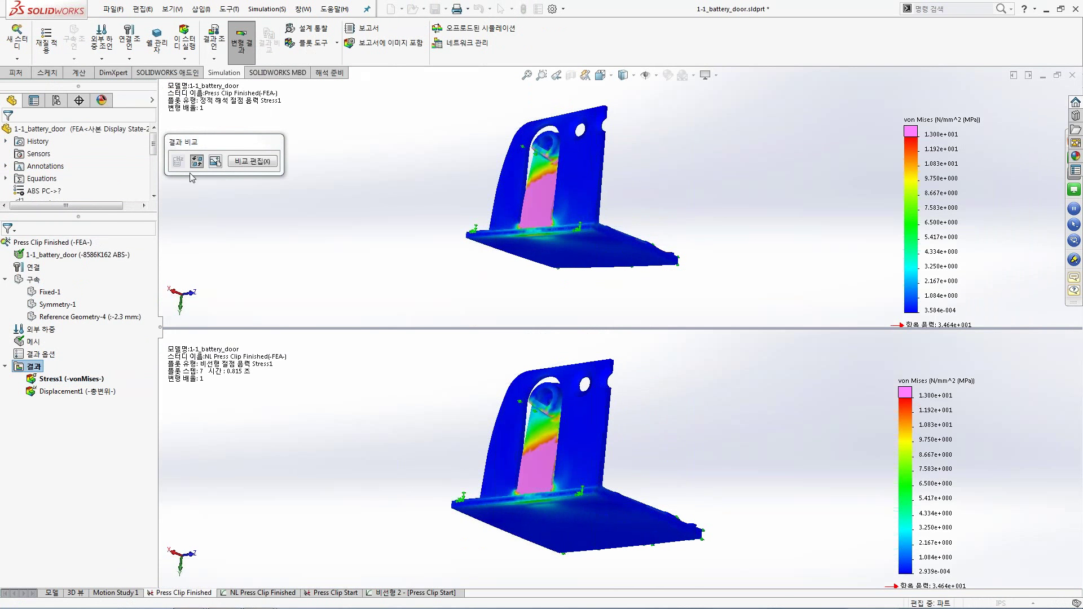
# Save the comparison as a PNG image on the desktop under the suggested file name, and close the image after viewing it.
pyautogui.click(215, 162)
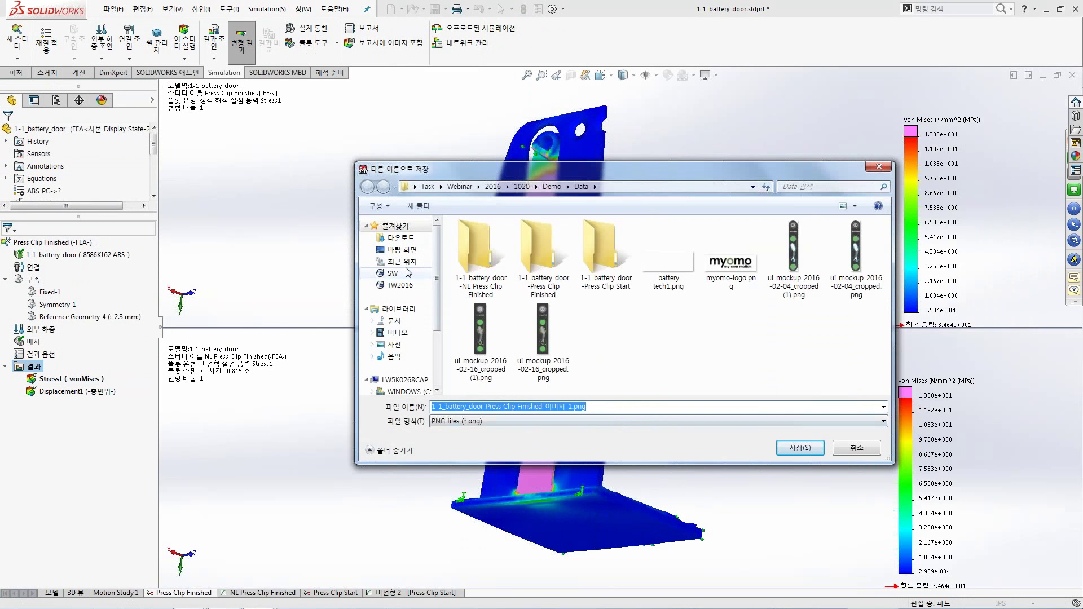
pyautogui.click(401, 249)
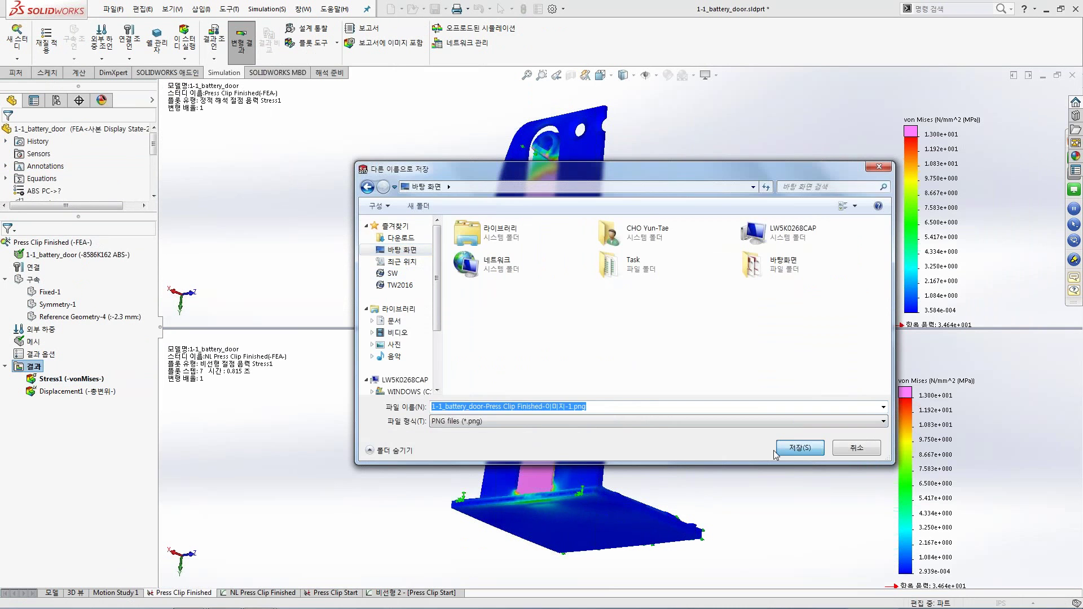
pyautogui.click(799, 448)
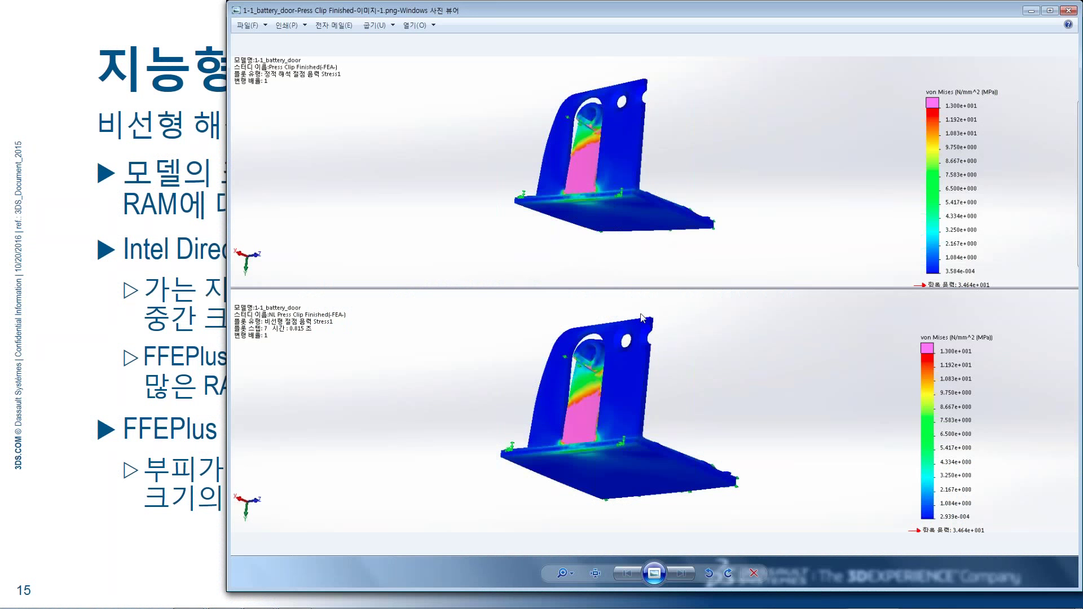
pyautogui.click(1067, 11)
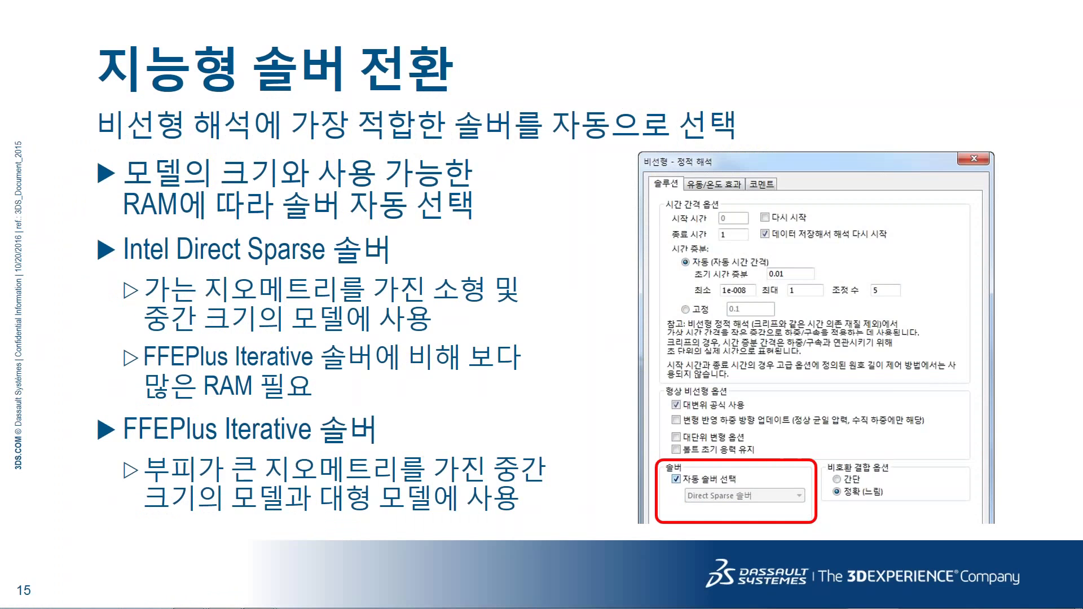
# Switch back to SOLIDWORKS and close the battery door part to return to the 1-1_myopro_grasp_right assembly.
pyautogui.press('super+Tab')
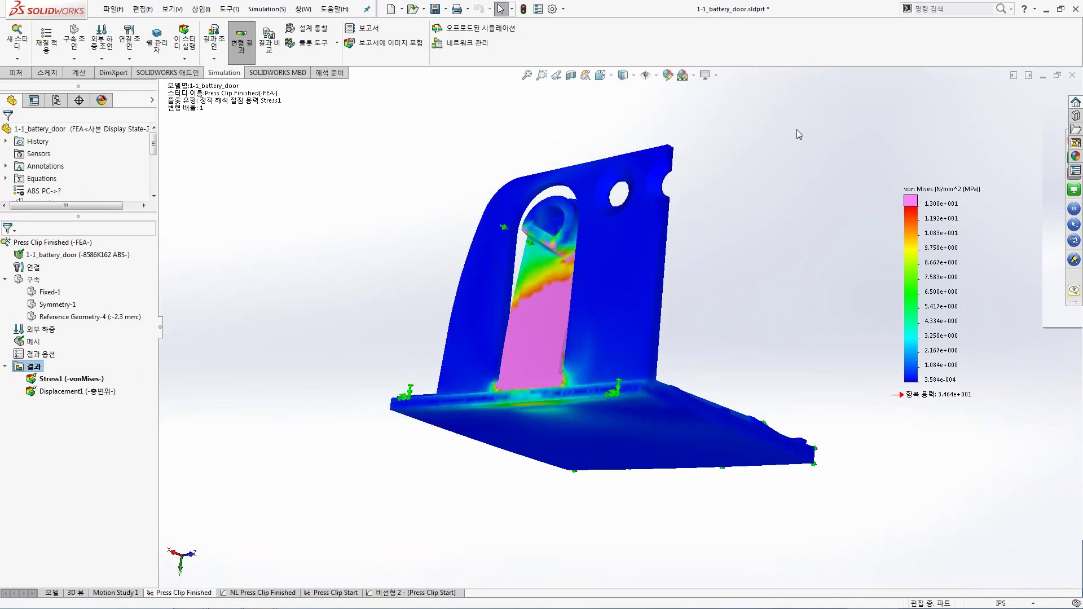
pyautogui.moveTo(684, 220); pyautogui.dragTo(669, 281, button='middle')
pyautogui.click(1073, 75)
pyautogui.click(587, 319)
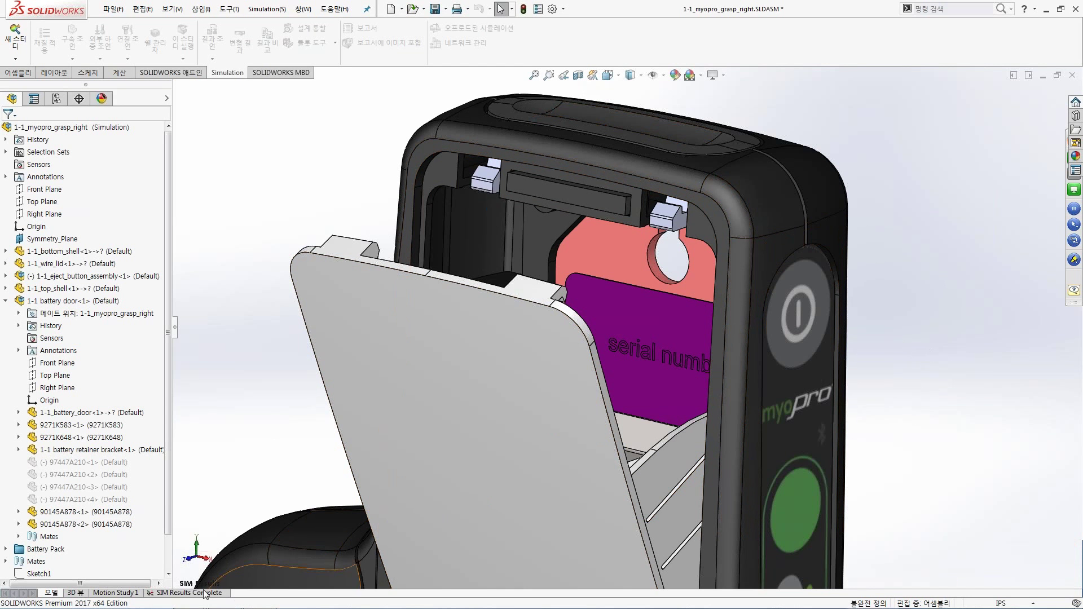
# Turn on Display Simulation for the assembly and select the von Mises Stress result of the SIM Results Complete study.
pyautogui.click(722, 75)
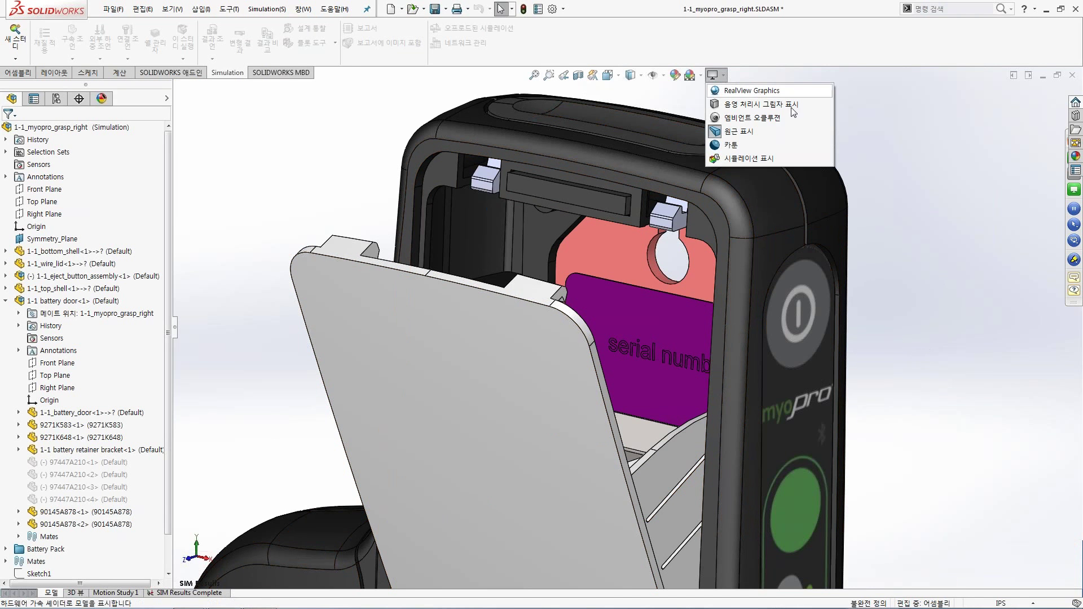
pyautogui.click(762, 160)
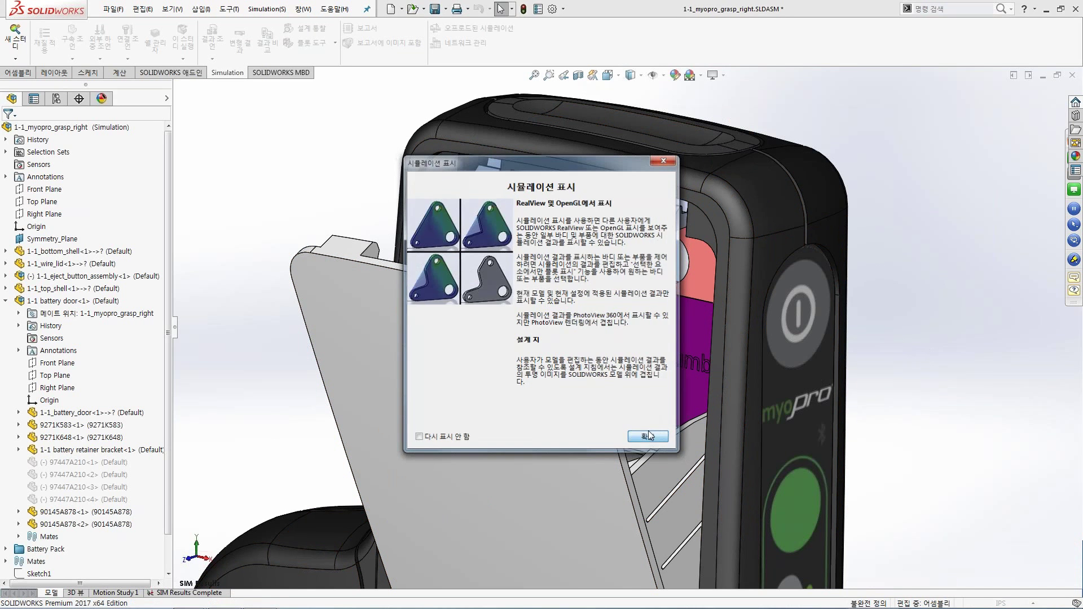
pyautogui.click(648, 437)
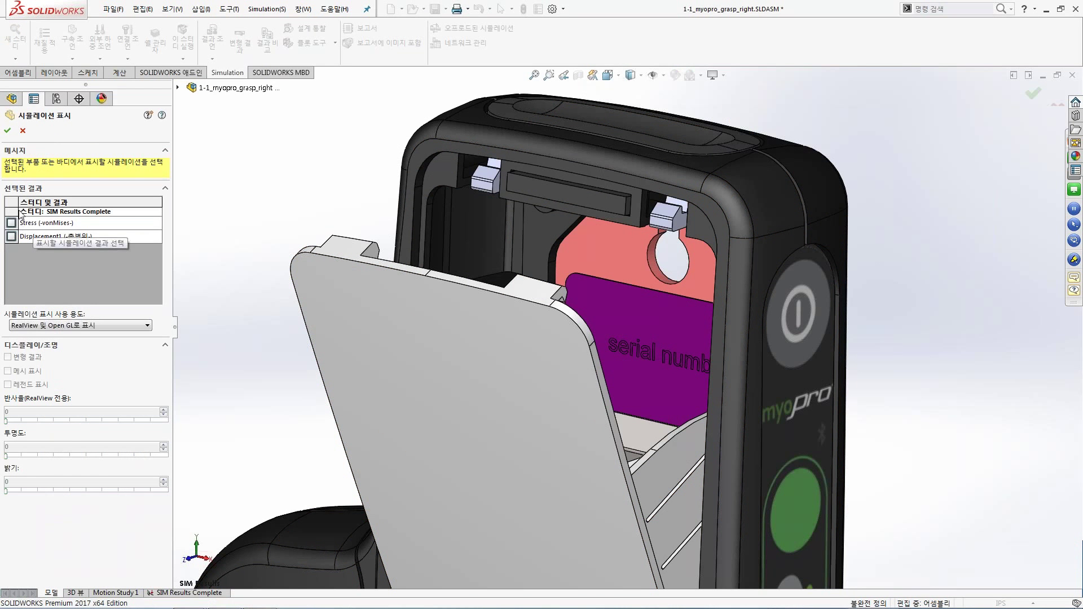
pyautogui.click(11, 223)
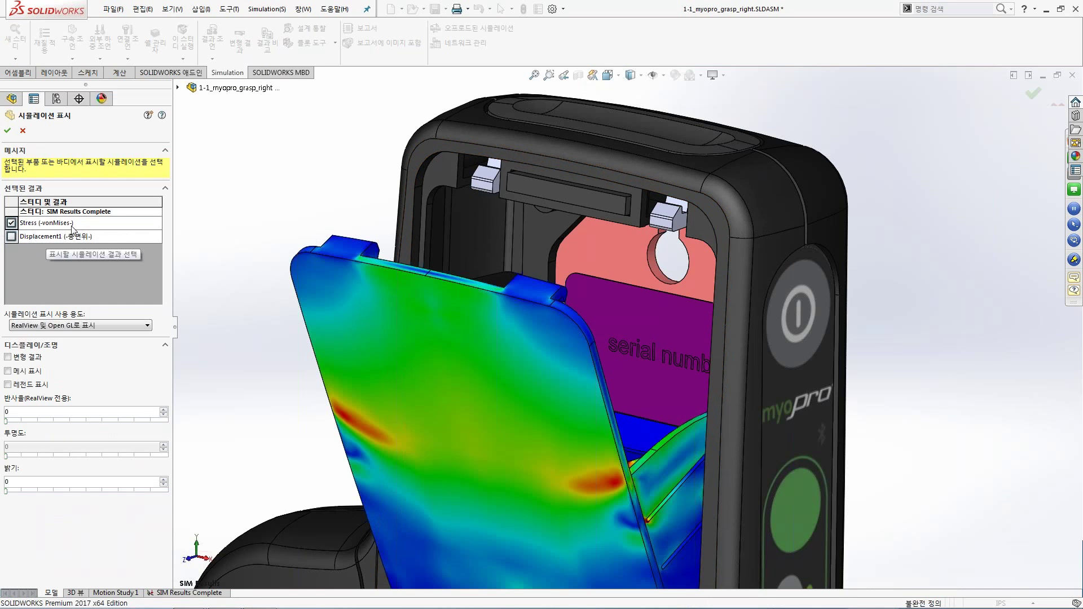
# Show the deformed result, mesh and legend in the simulation display.
pyautogui.click(8, 359)
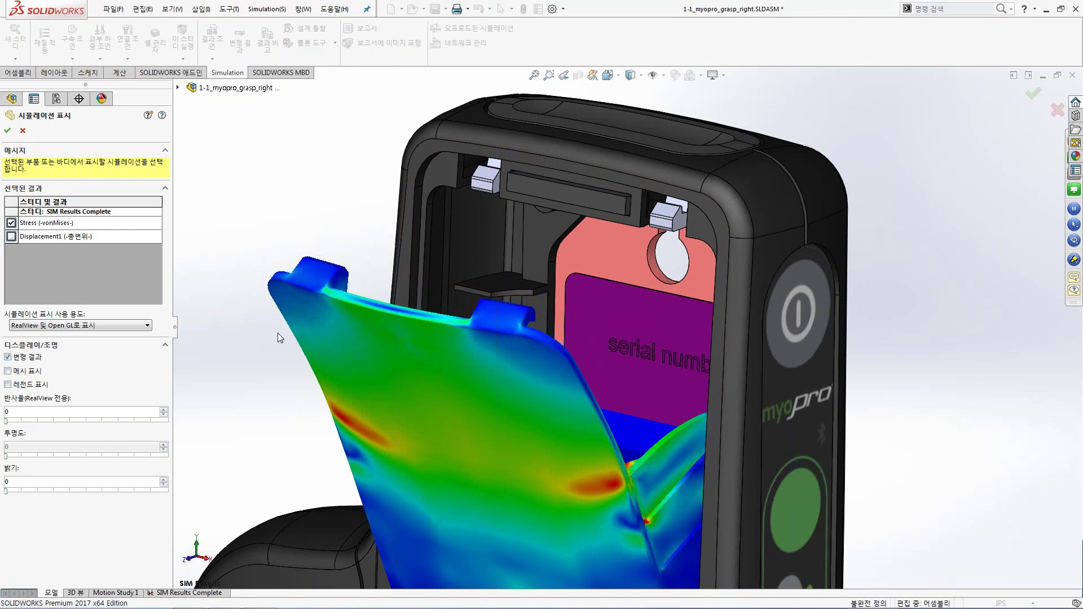
pyautogui.click(7, 372)
pyautogui.click(8, 384)
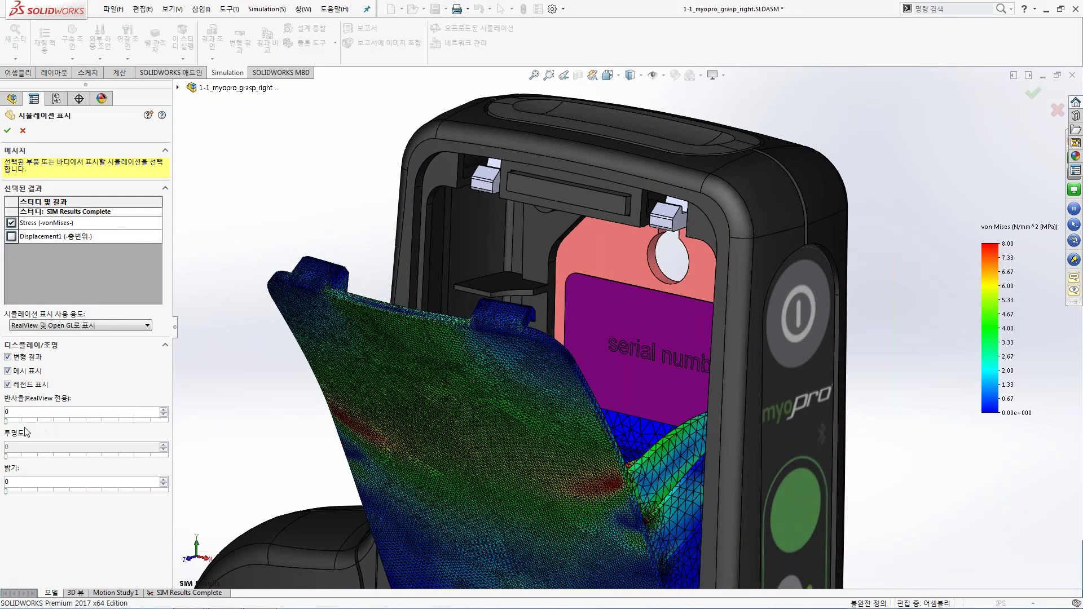
# Set the simulation display's reflectivity to 0.88 and brightness to 0.76, and apply it.
pyautogui.moveTo(6, 422); pyautogui.dragTo(21, 421)
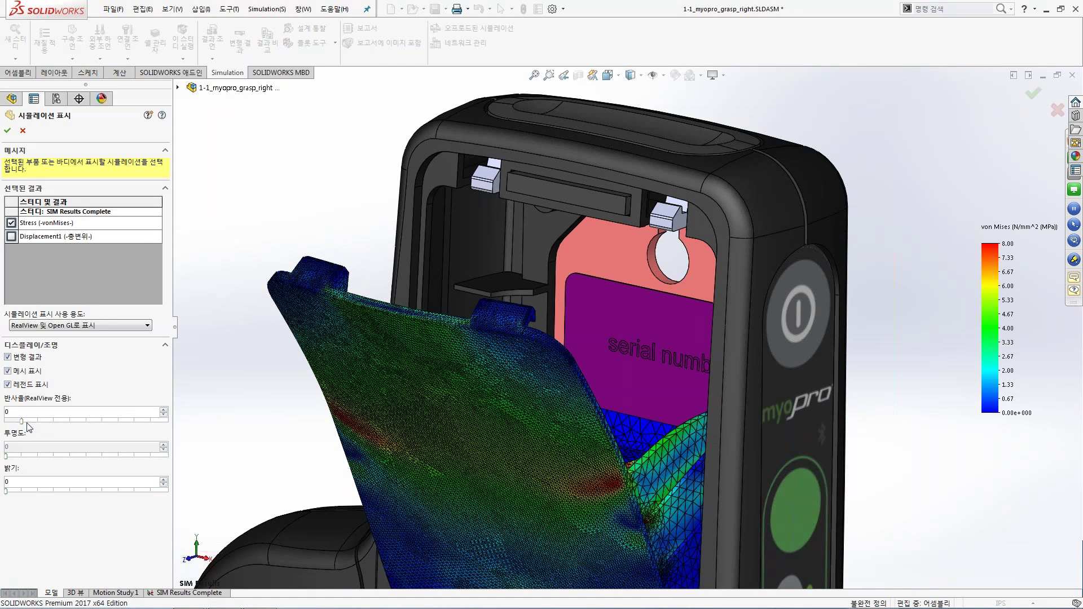
pyautogui.click(110, 421)
pyautogui.click(110, 421)
pyautogui.moveTo(55, 425); pyautogui.dragTo(148, 423)
pyautogui.click(22, 490)
pyautogui.click(85, 492)
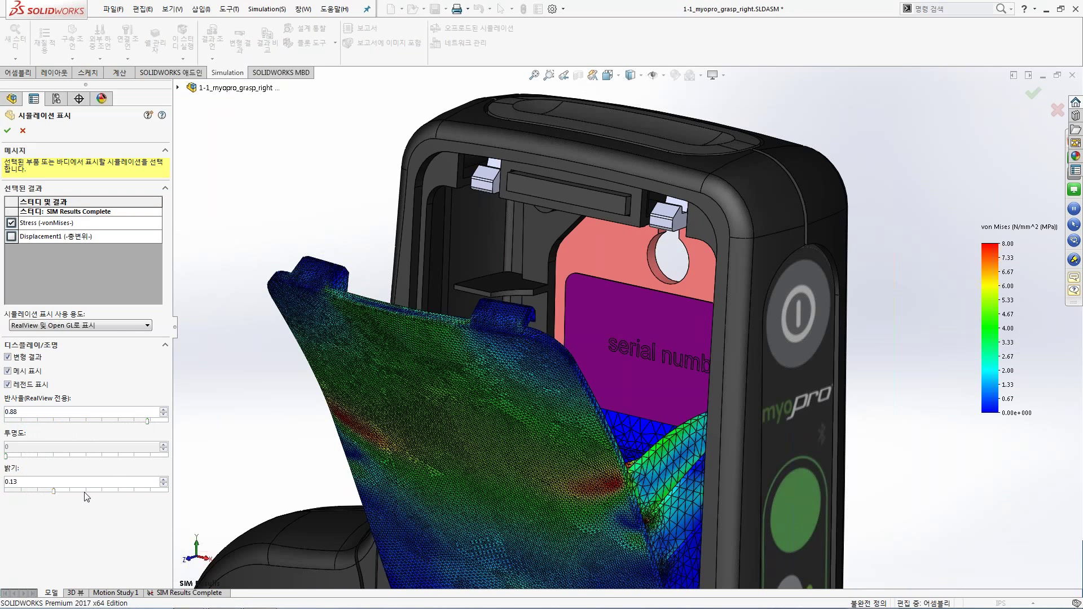
pyautogui.moveTo(85, 493); pyautogui.dragTo(128, 492)
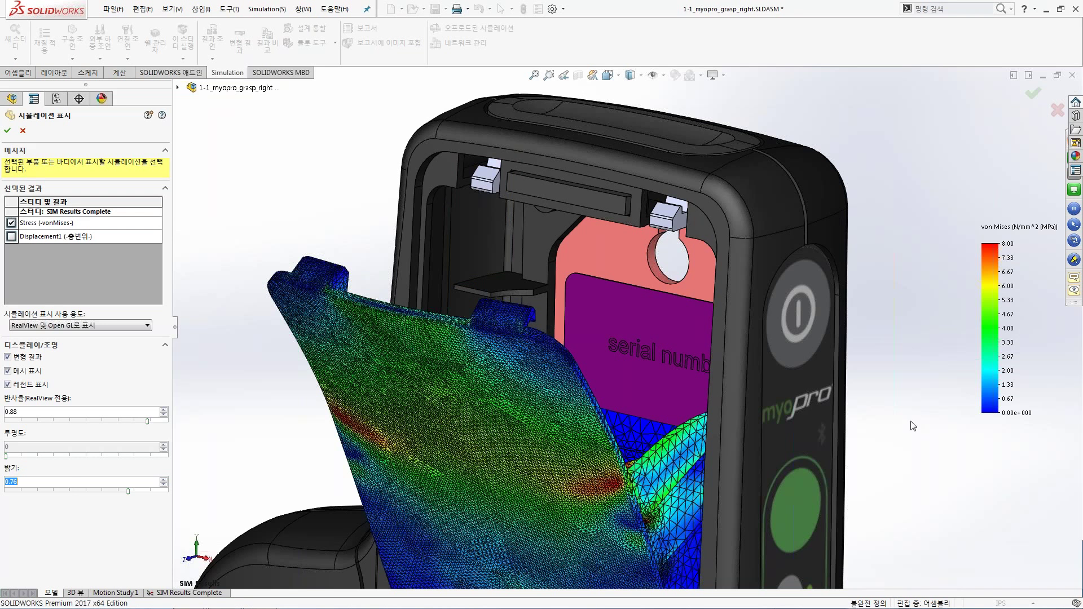
pyautogui.click(7, 131)
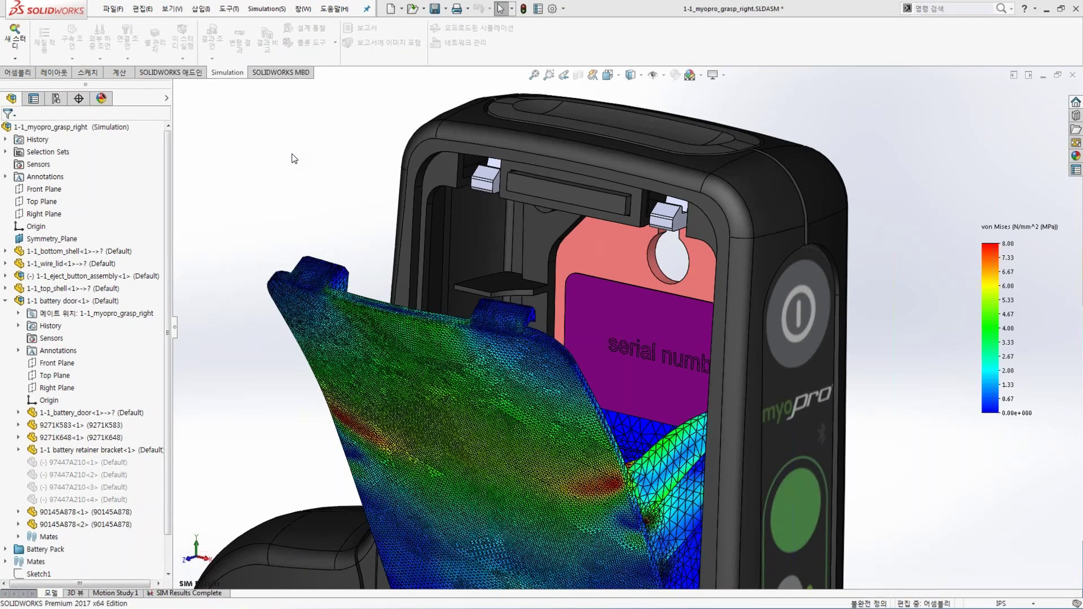
# Switch to the PowerPoint slide show and advance to slide 18 on offloaded simulation.
pyautogui.hotkey('alt', 'Tab')
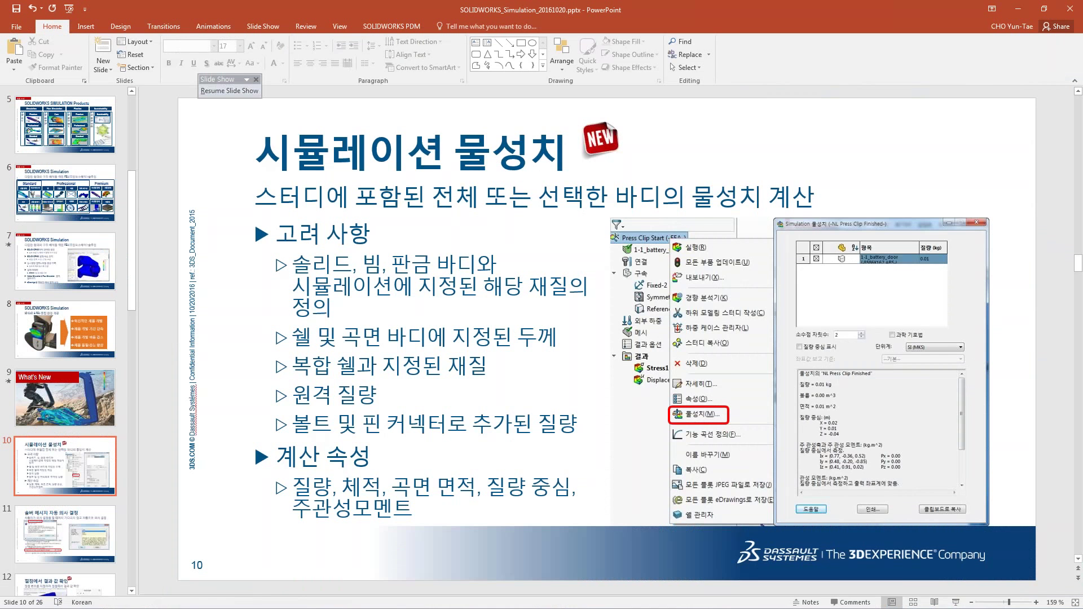
pyautogui.press('super+Tab')
pyautogui.press('super+Tab')
pyautogui.press('super+Tab')
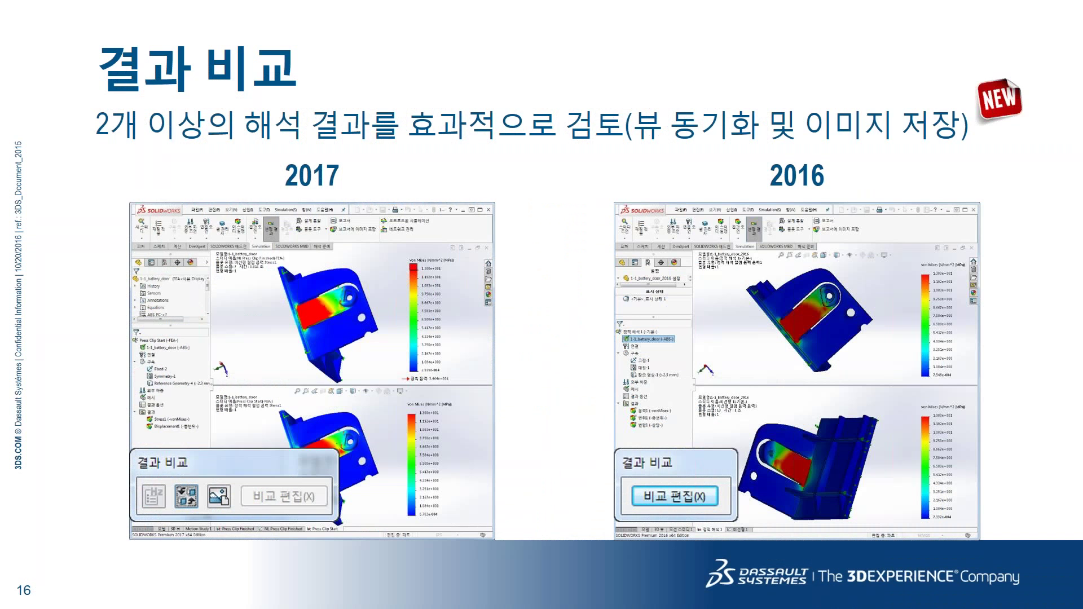
pyautogui.press('Right')
pyautogui.press('Right')
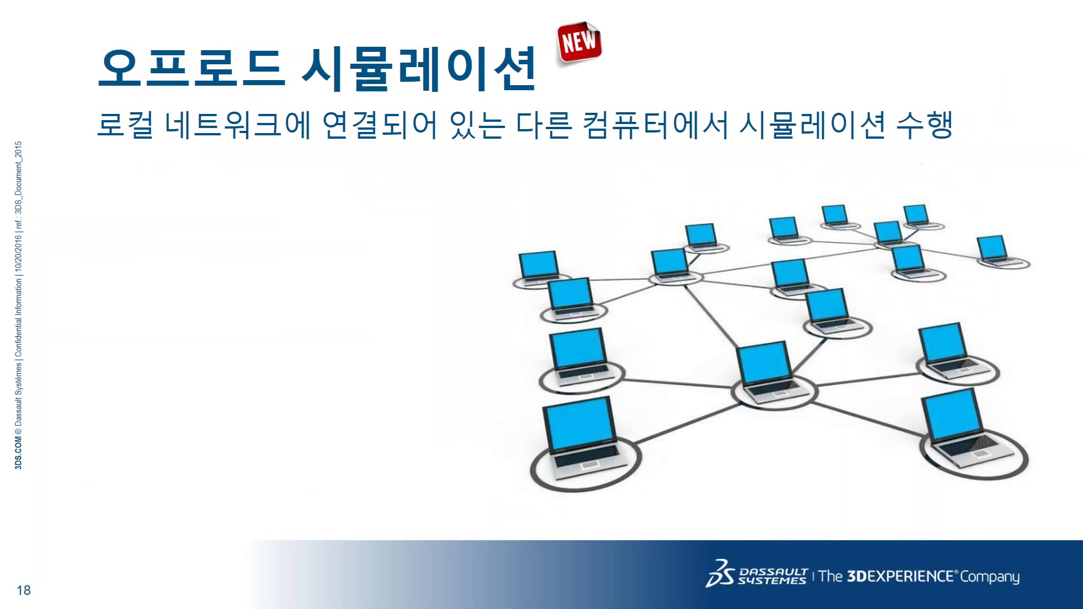